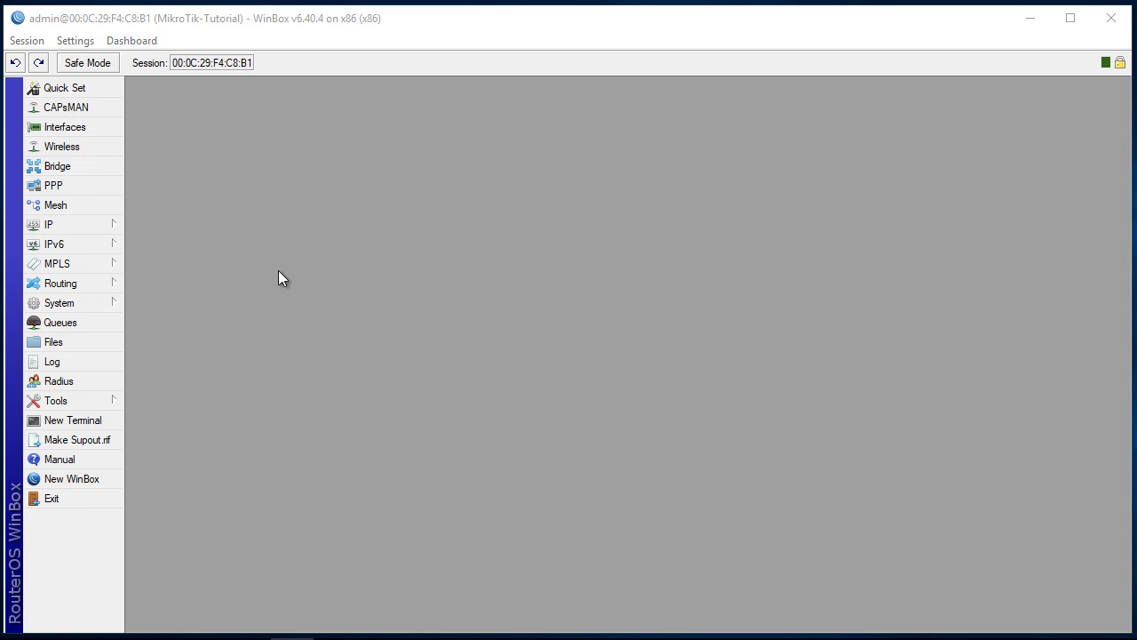
Open the system Certificates list and a new terminal, arranging the terminal below so the certificate list stays readable
click(78, 307)
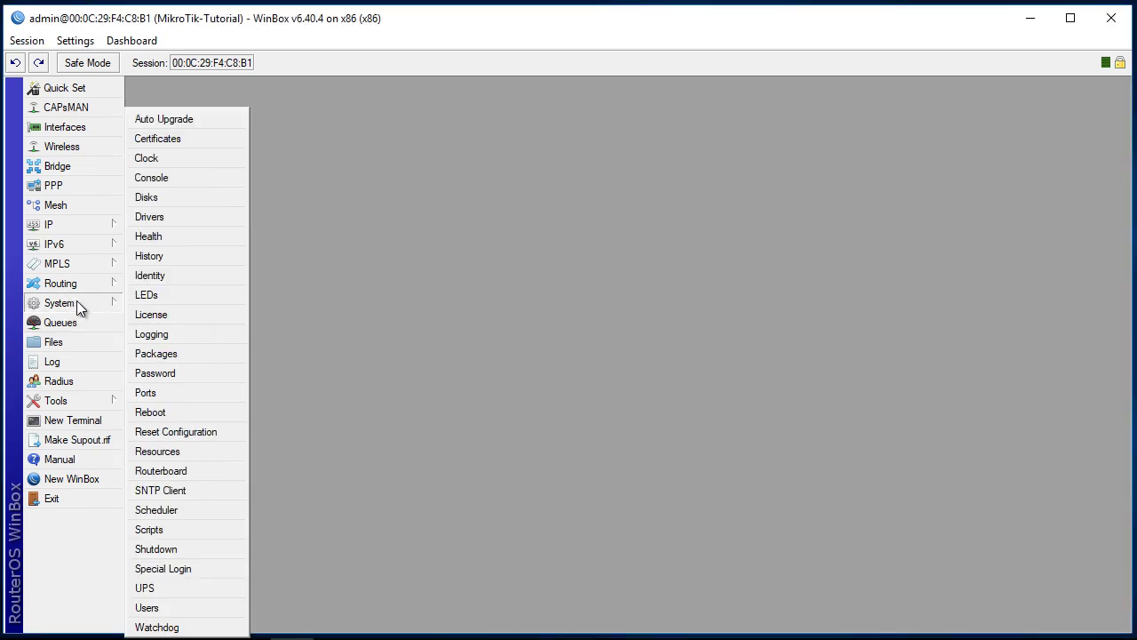
click(176, 139)
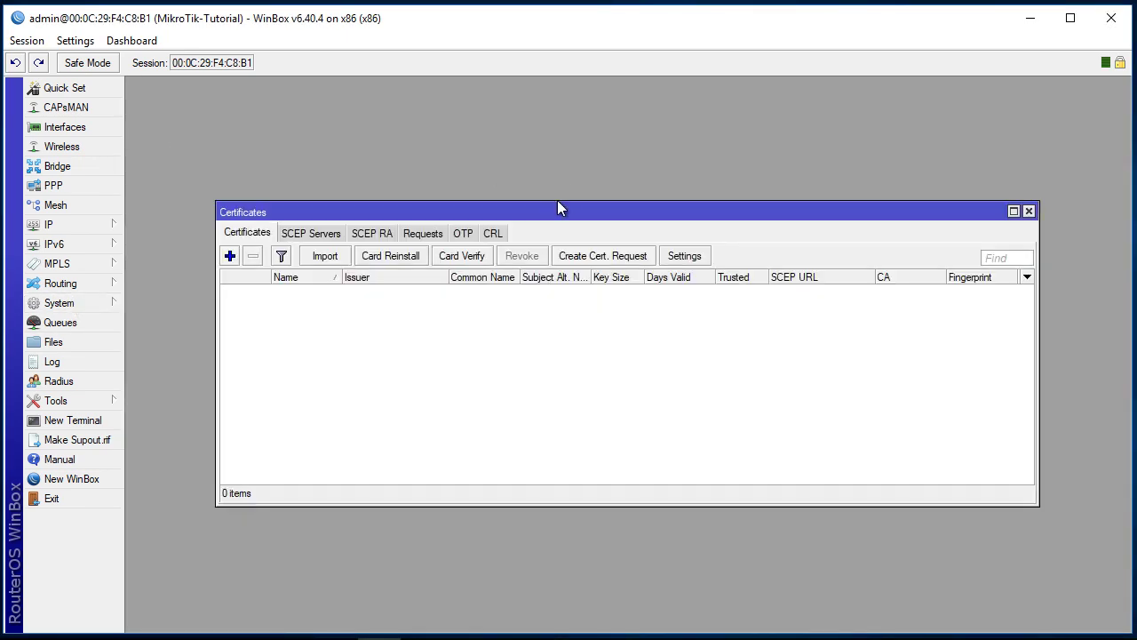
drag(555, 213, 515, 100)
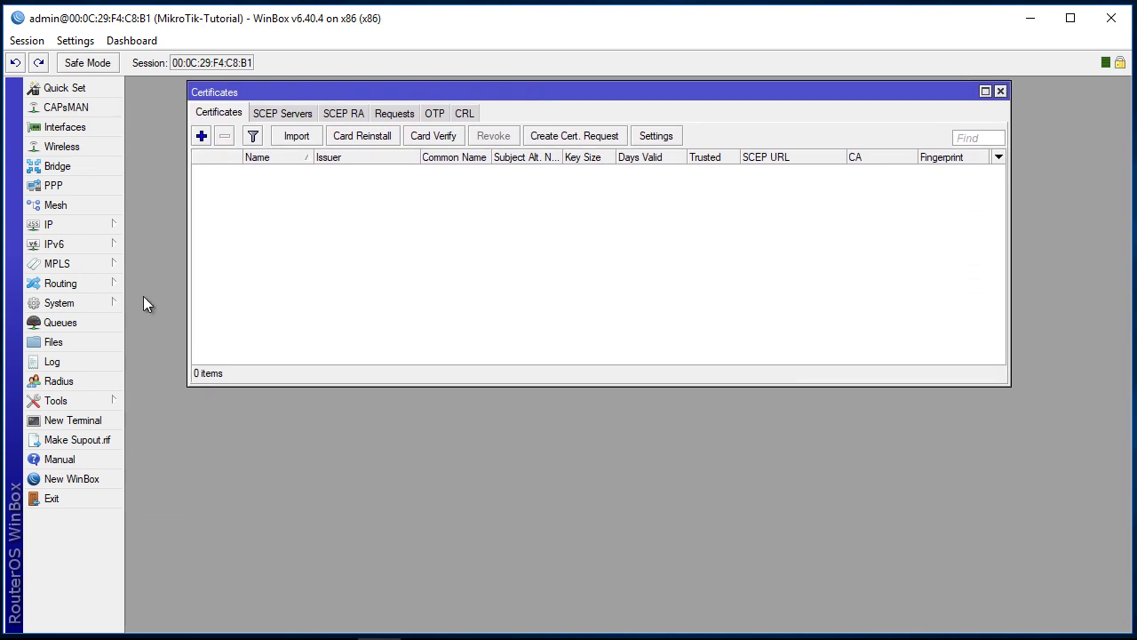
drag(309, 100, 257, 95)
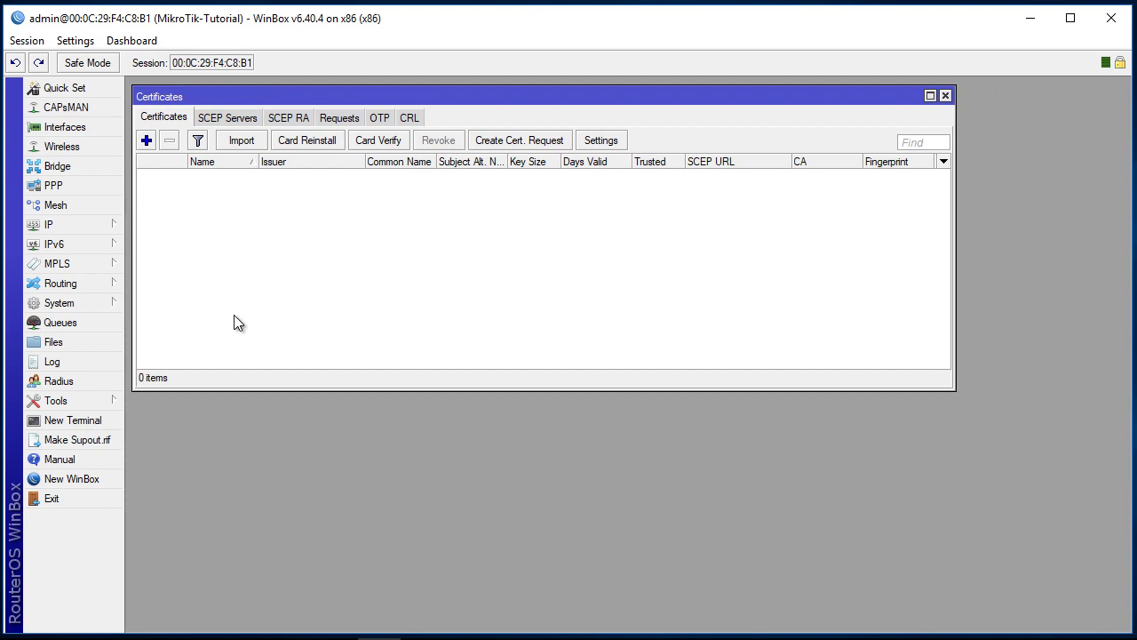
click(50, 426)
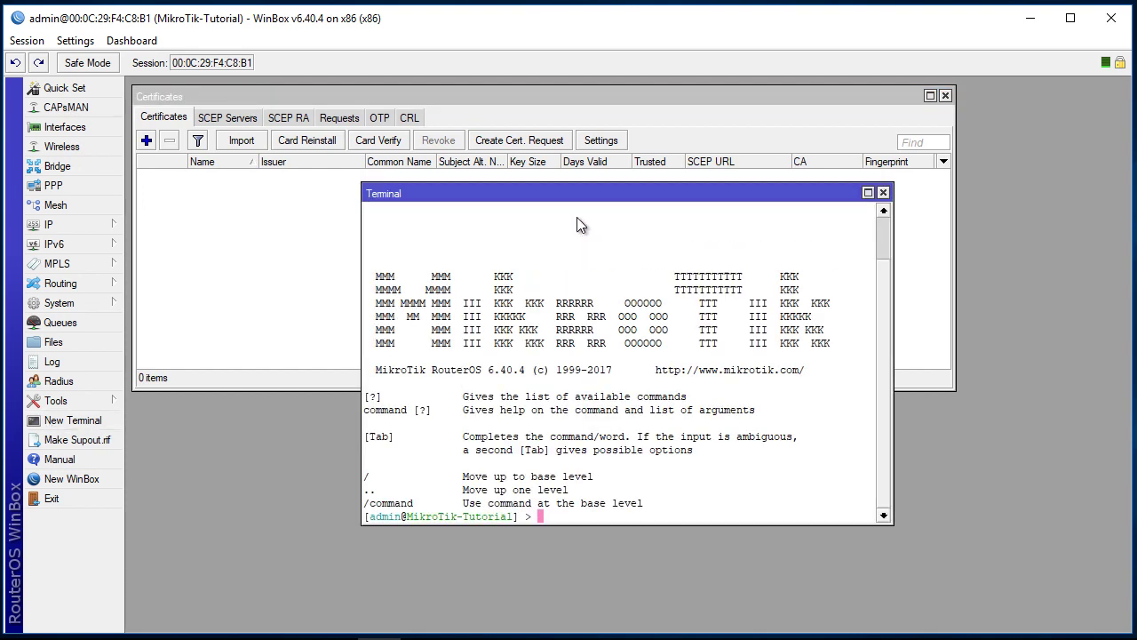
drag(584, 195, 354, 276)
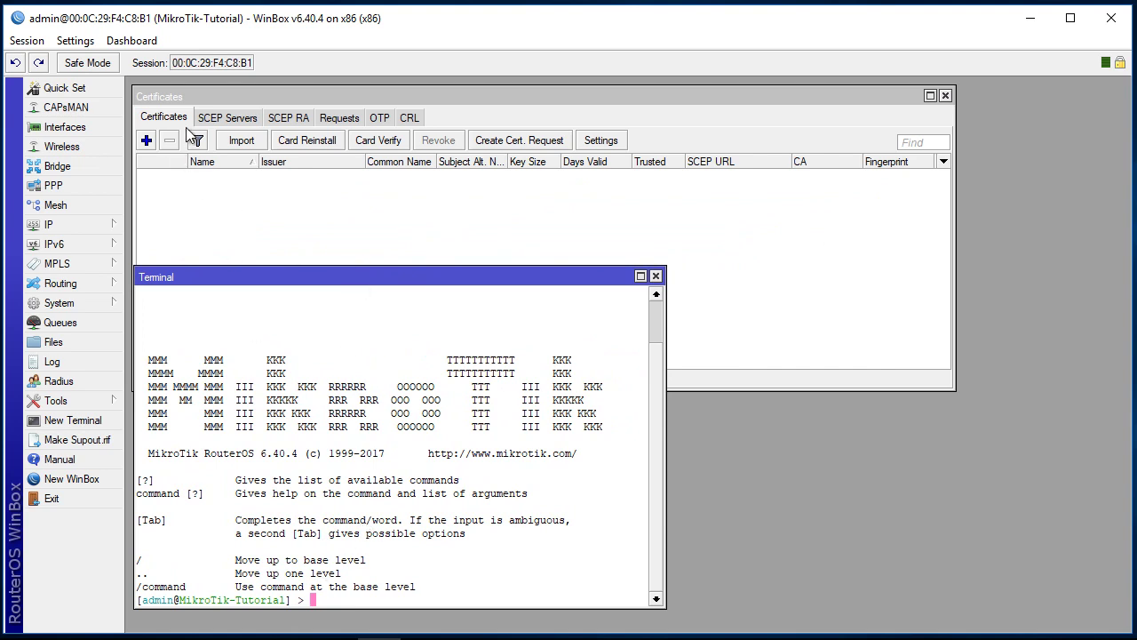
Copy the first command block from Notepad into the WinBox terminal, creating ca-template (common name myCa, key usage key-cert-sign,crl-sign) and signing it as myCa
click(336, 639)
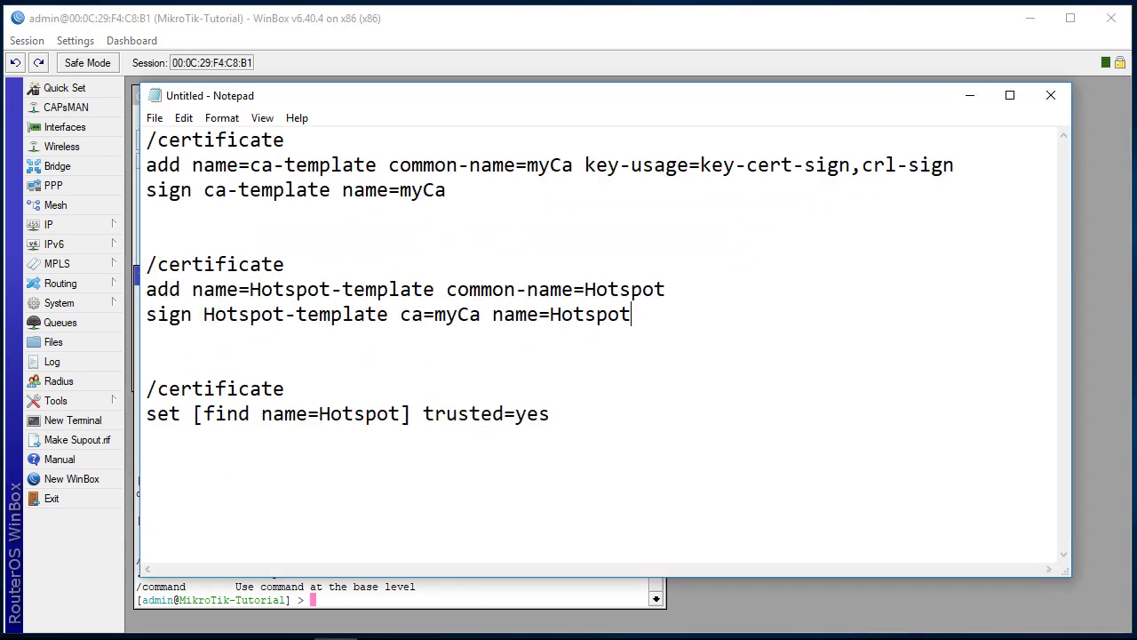
drag(447, 191, 145, 139)
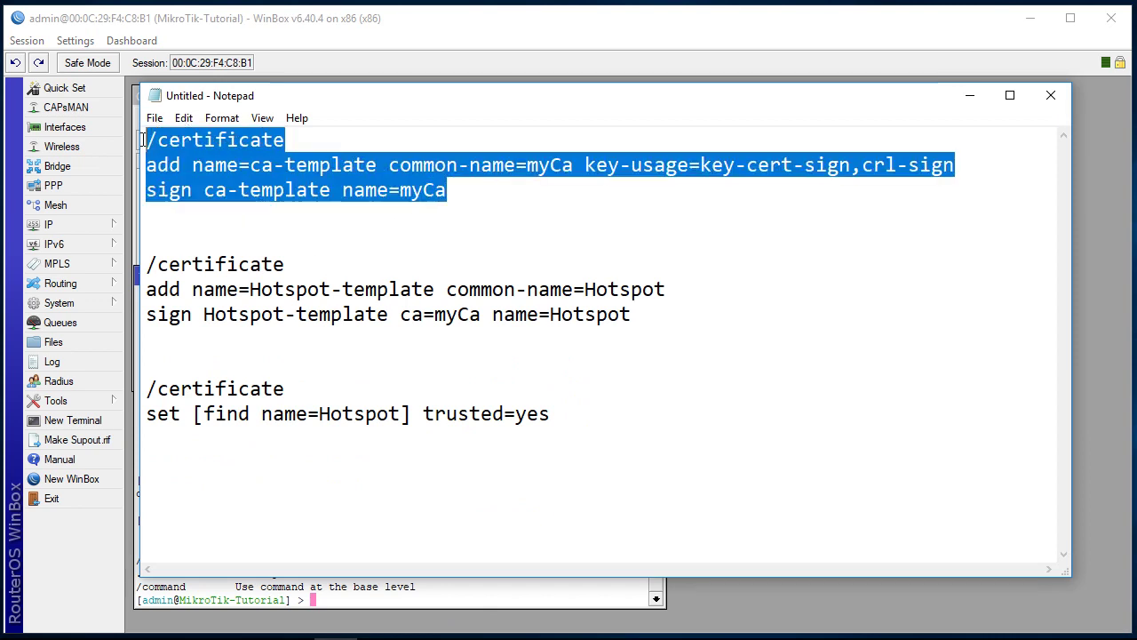
right_click(173, 137)
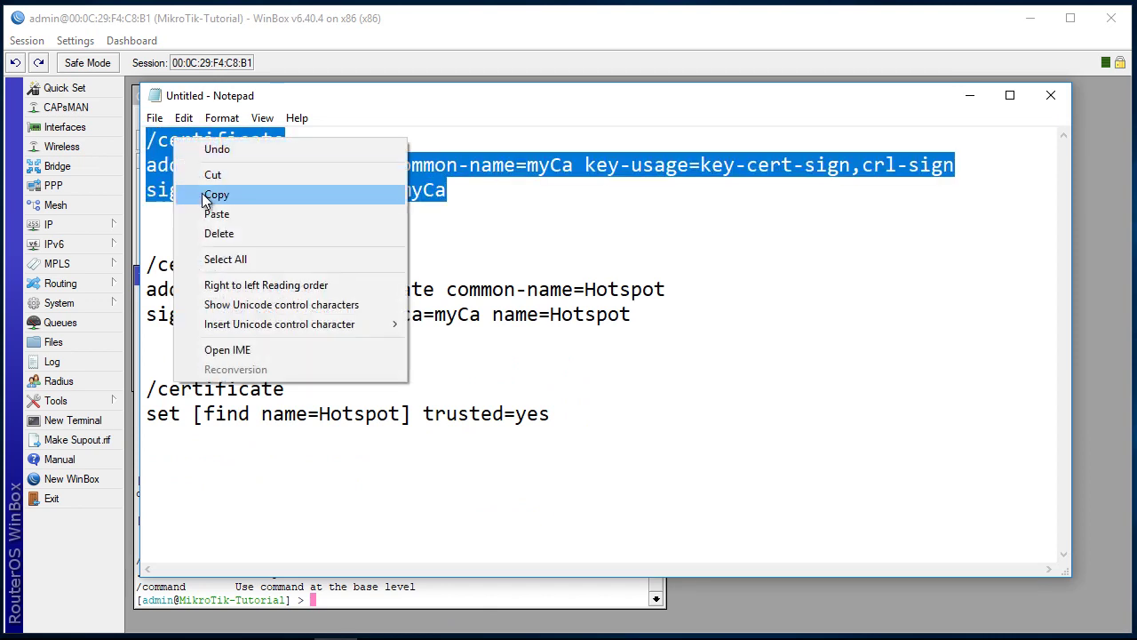
click(216, 194)
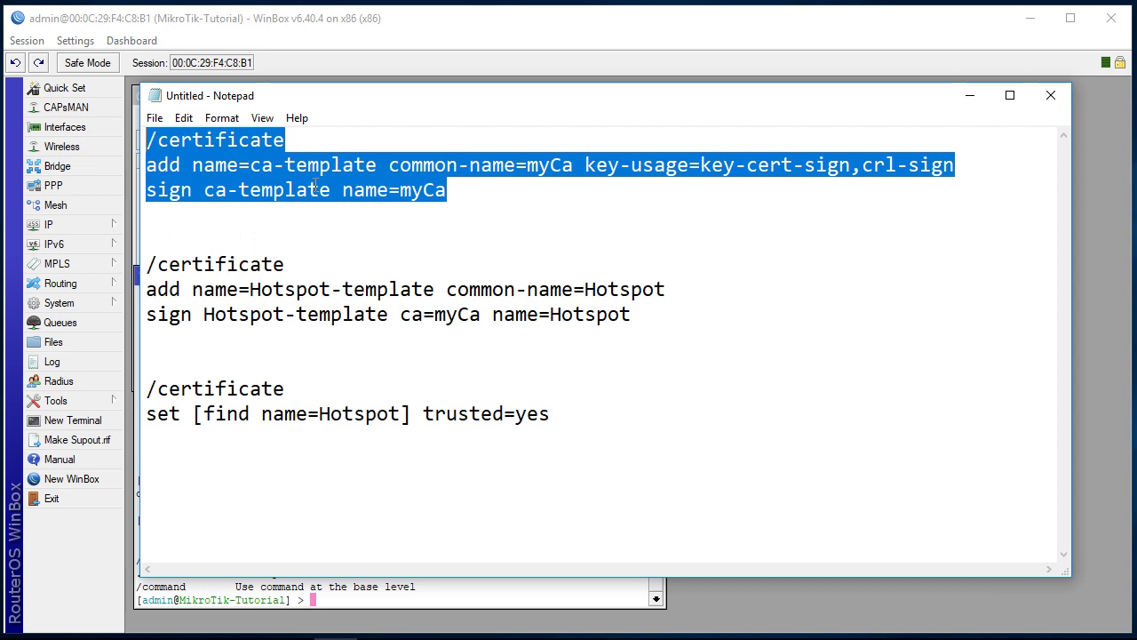
click(461, 23)
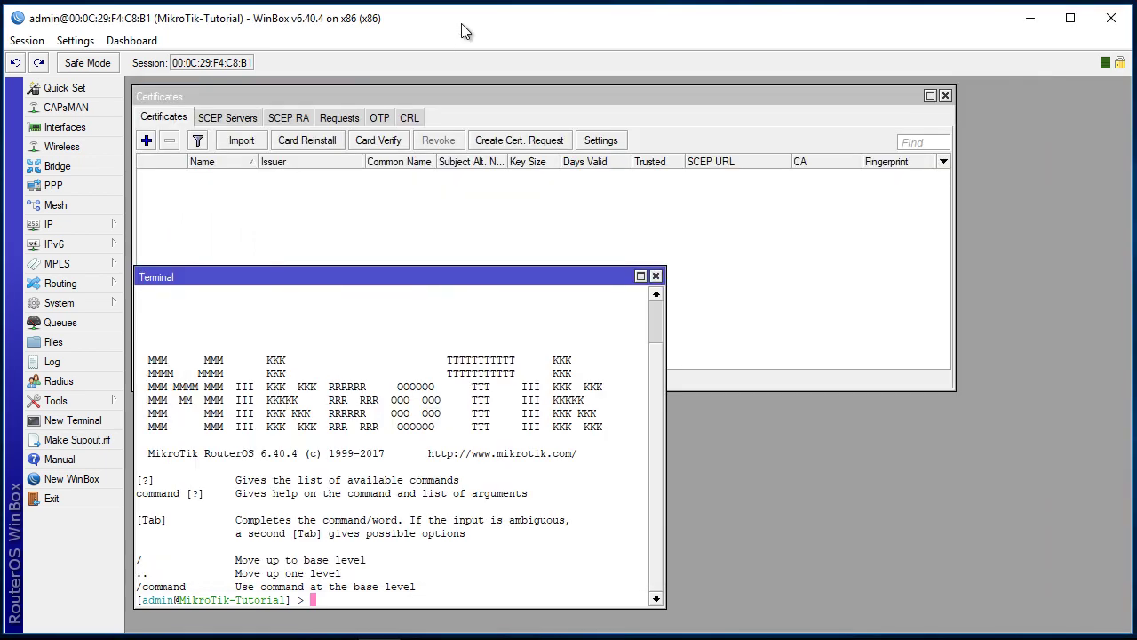
right_click(318, 601)
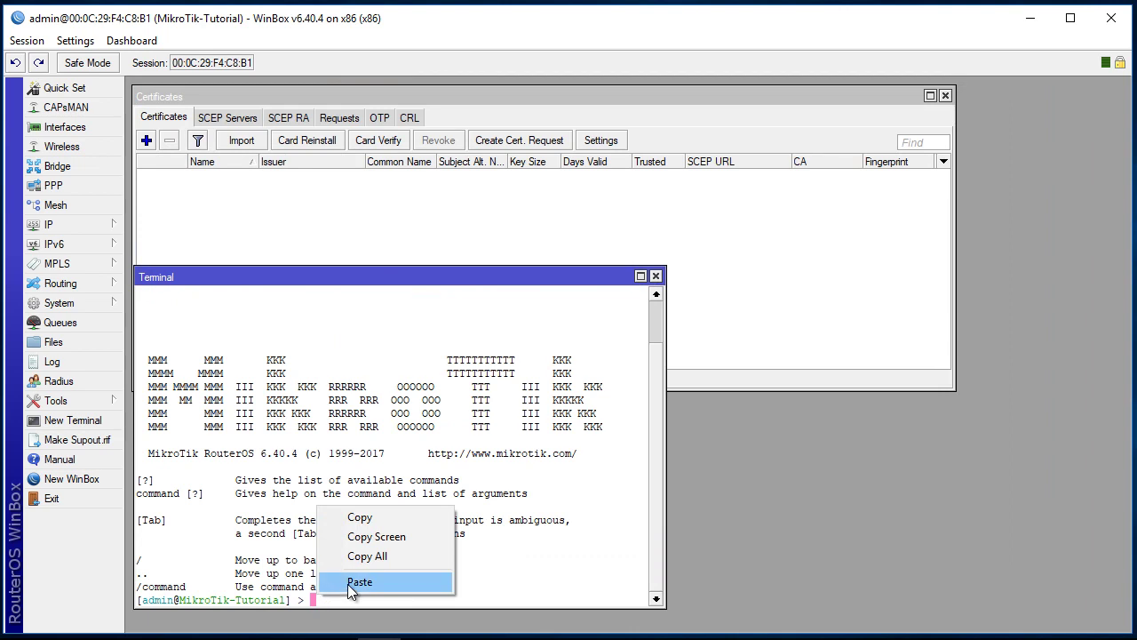
click(359, 582)
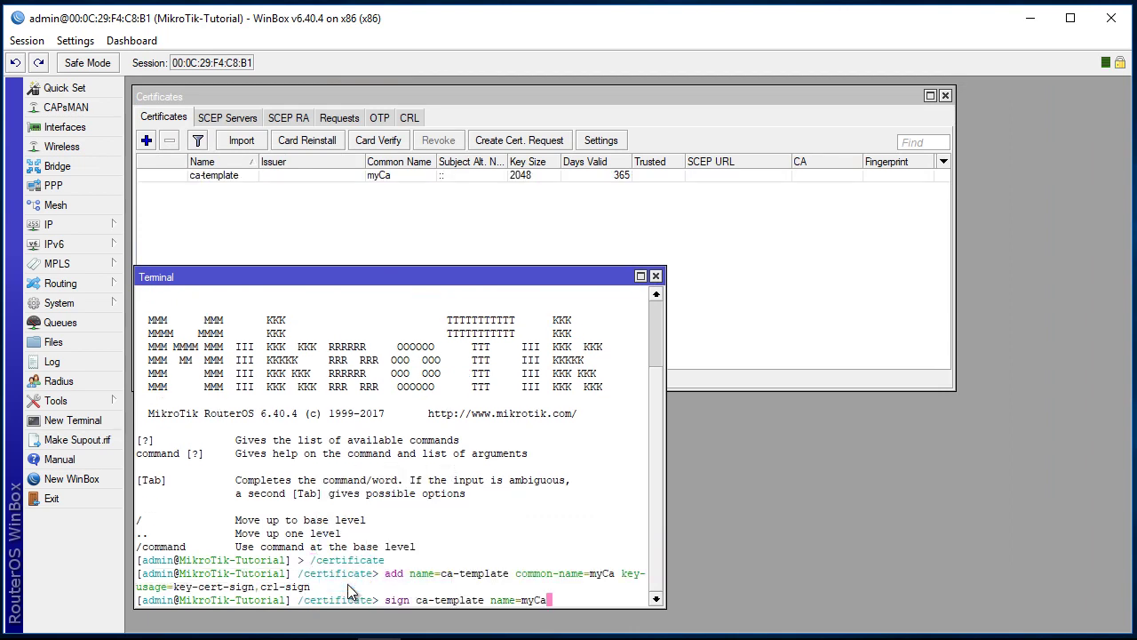
key(Return)
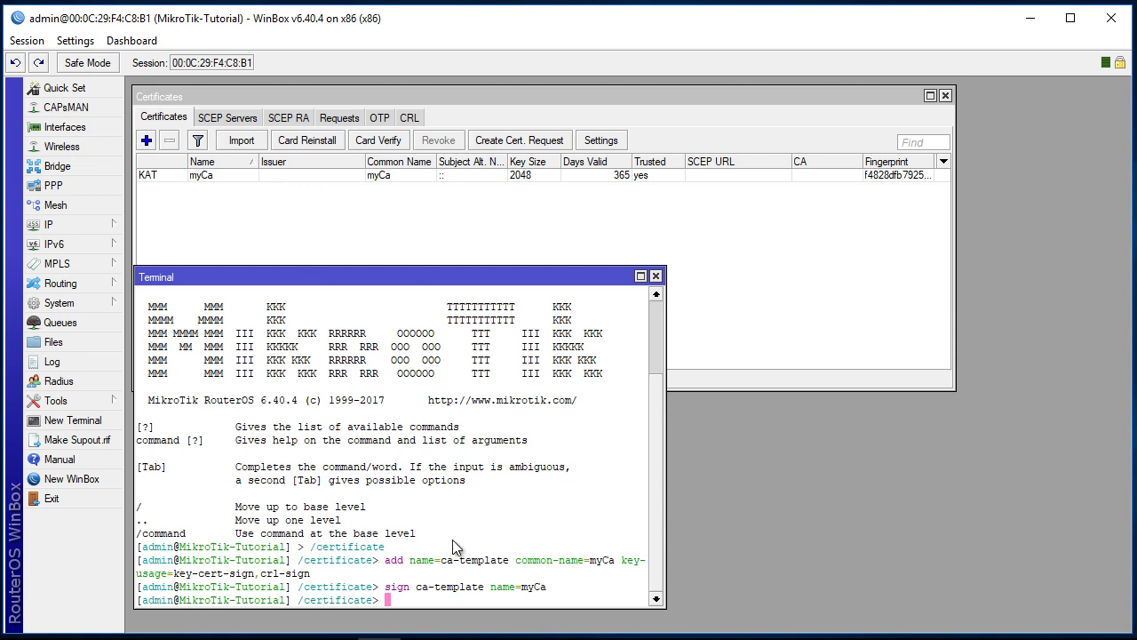
Copy the second command block from Notepad into the WinBox terminal, creating Hotspot-template with common name Hotspot and signing it with myCa as Hotspot
key(alt+Tab)
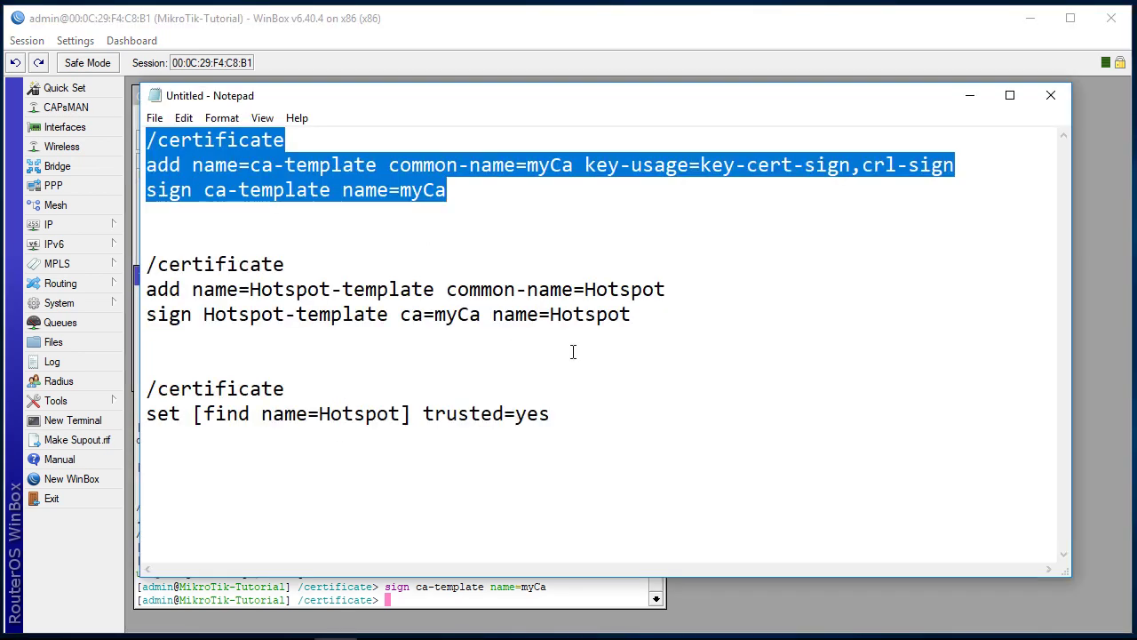
click(633, 311)
drag(634, 311, 185, 274)
right_click(195, 267)
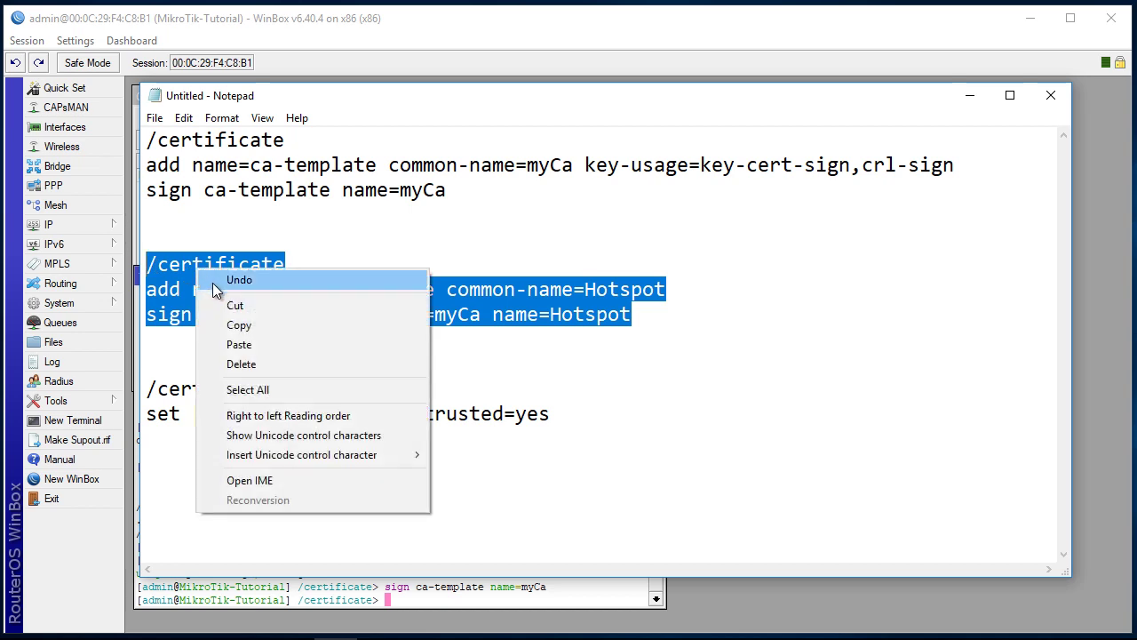
click(261, 325)
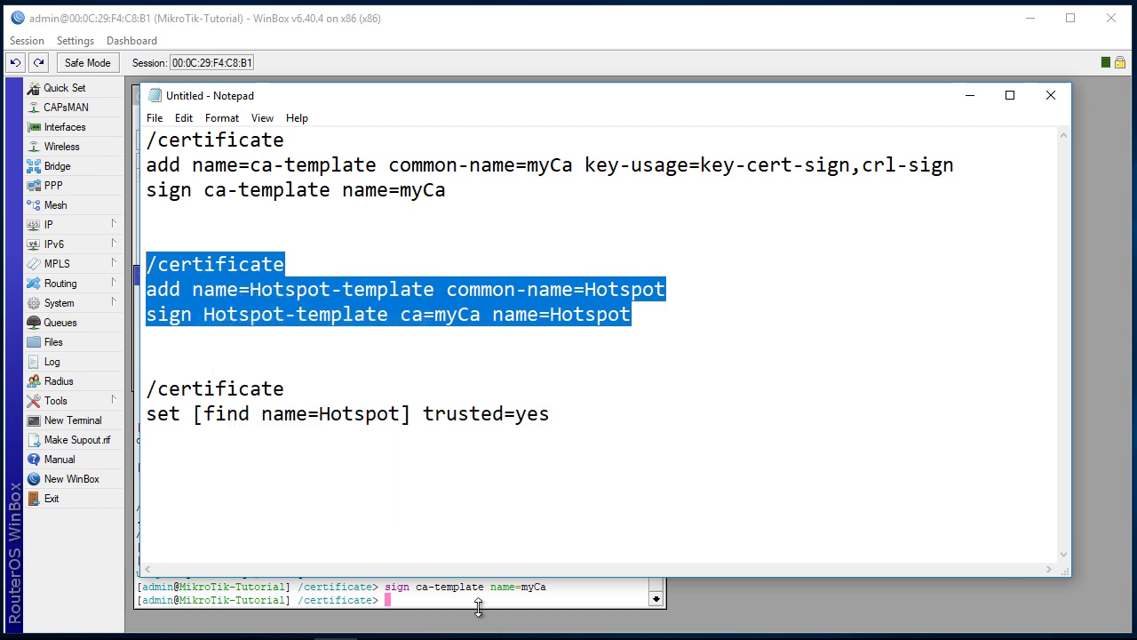
click(391, 602)
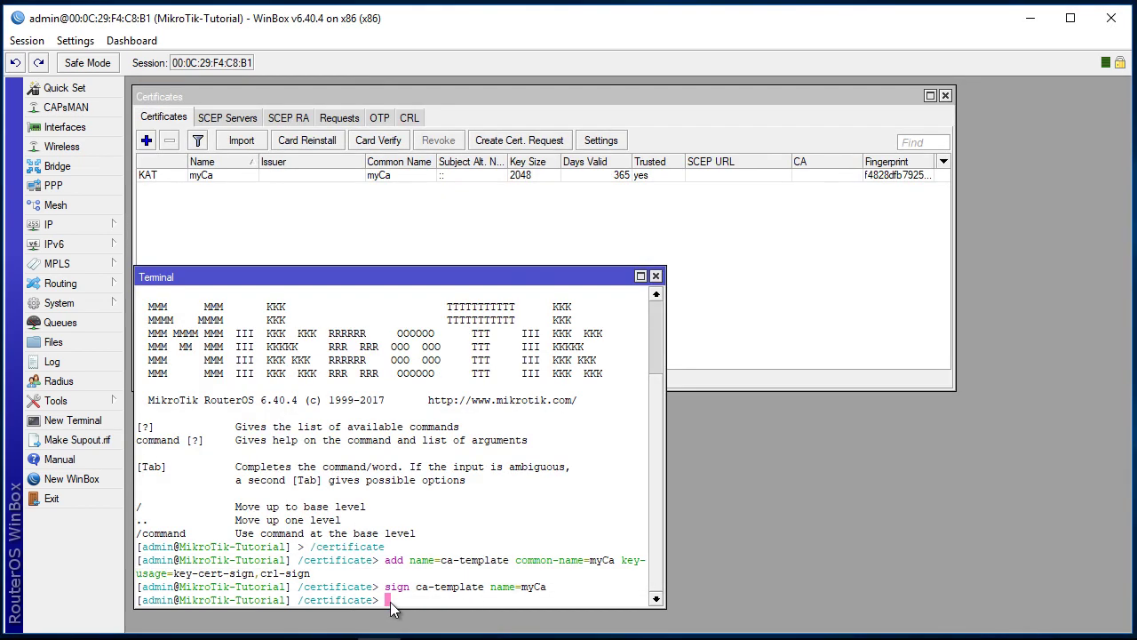
right_click(391, 602)
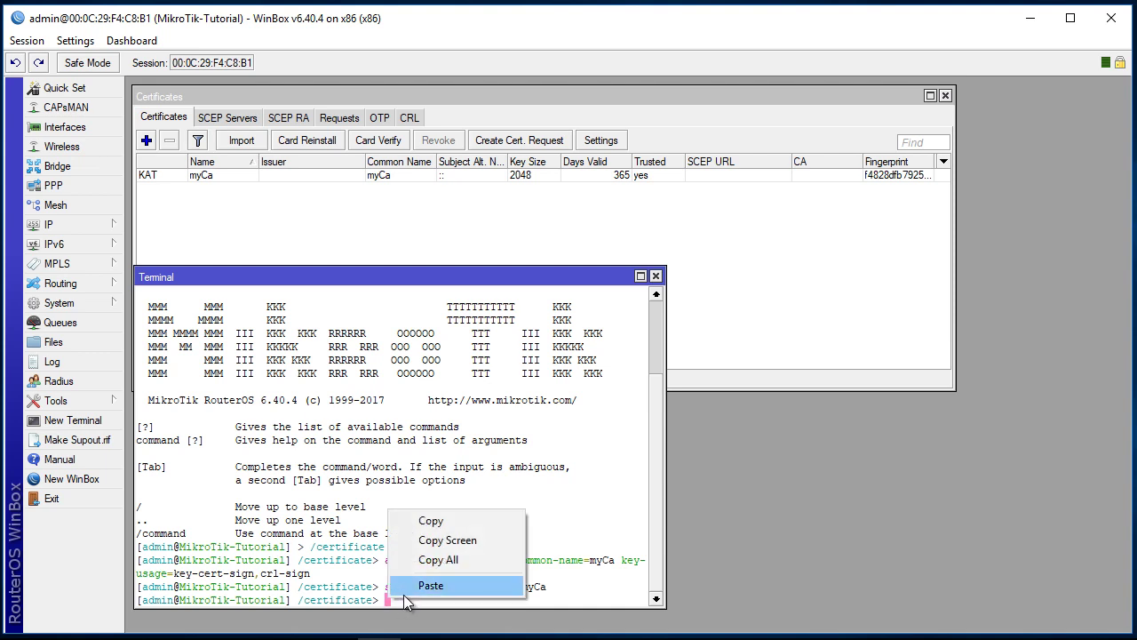
click(418, 586)
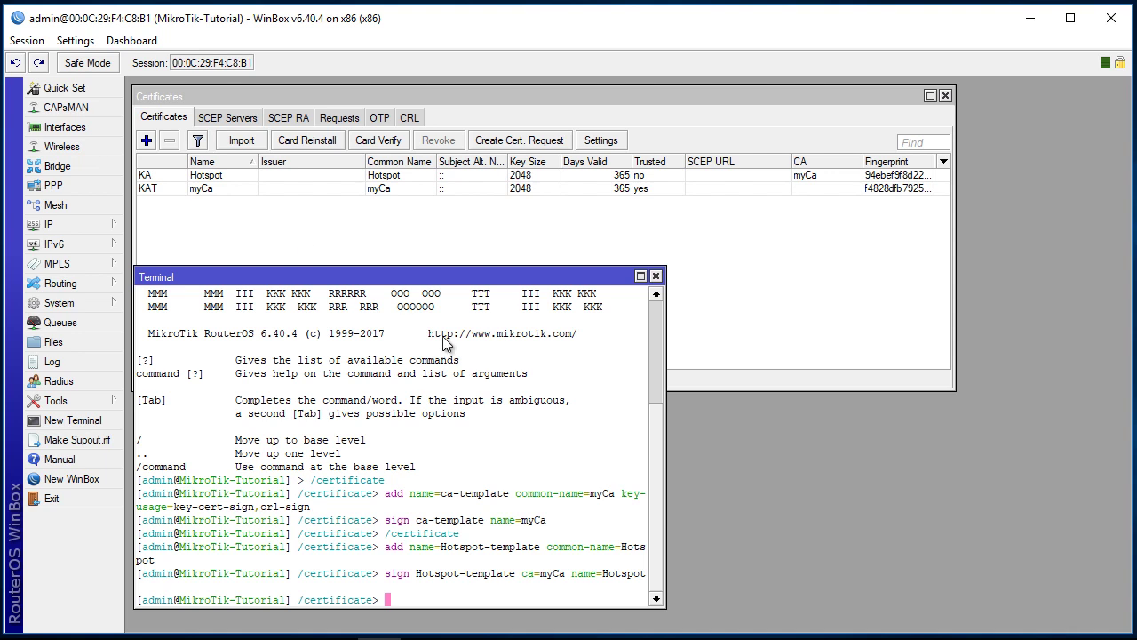
Copy the last command block from Notepad and run it in the WinBox terminal to set the Hotspot certificate to trusted=yes
key(alt+Tab)
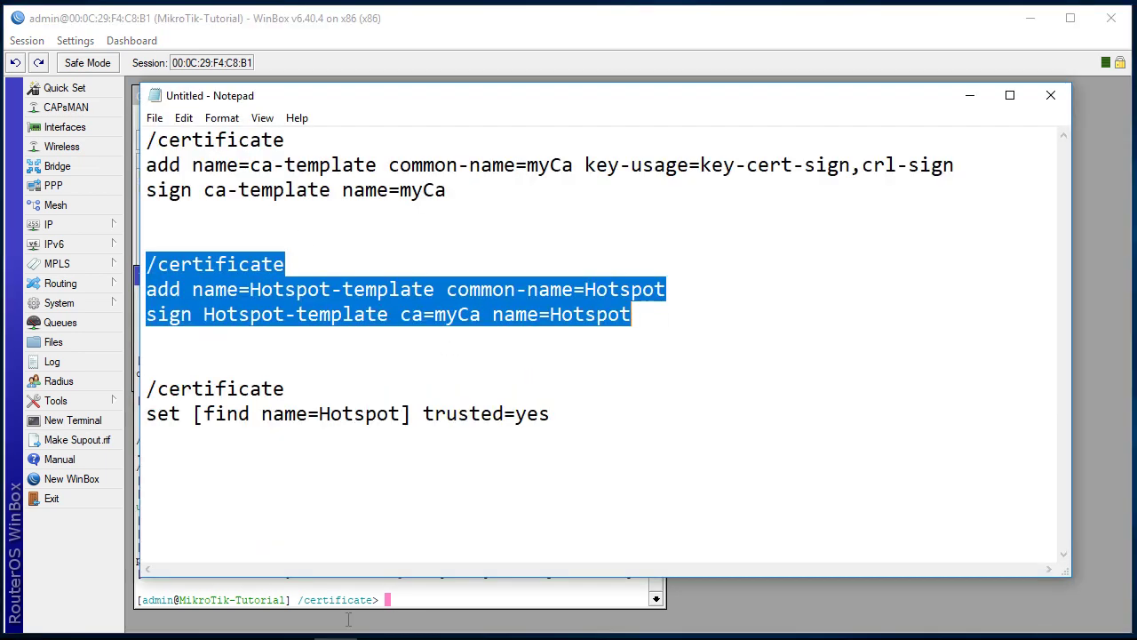
drag(578, 421, 120, 400)
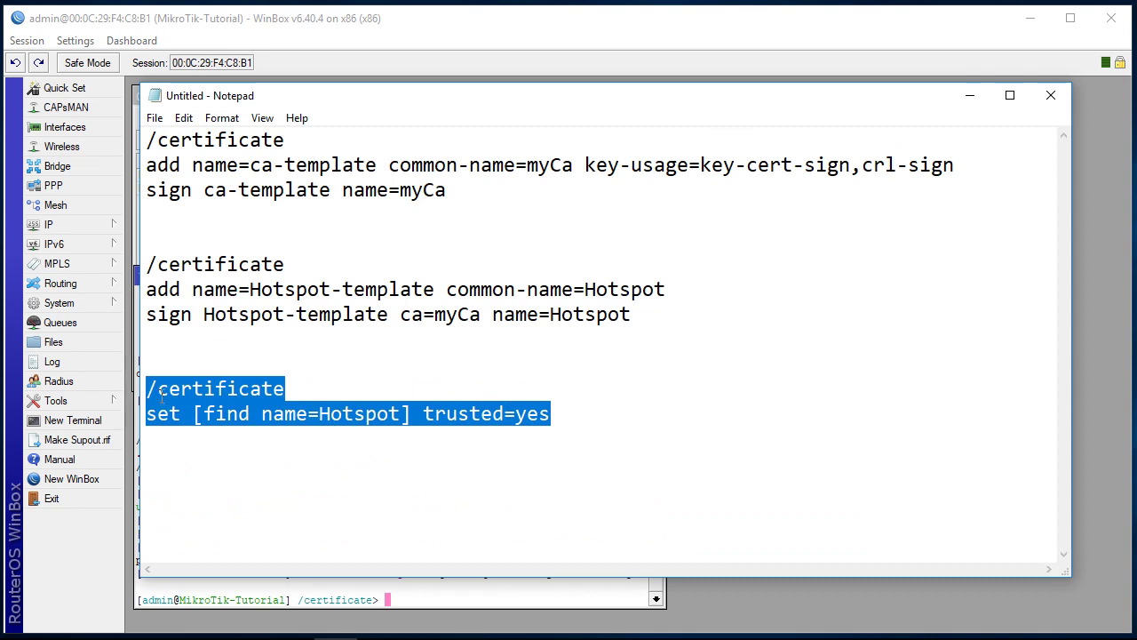
right_click(219, 383)
click(262, 446)
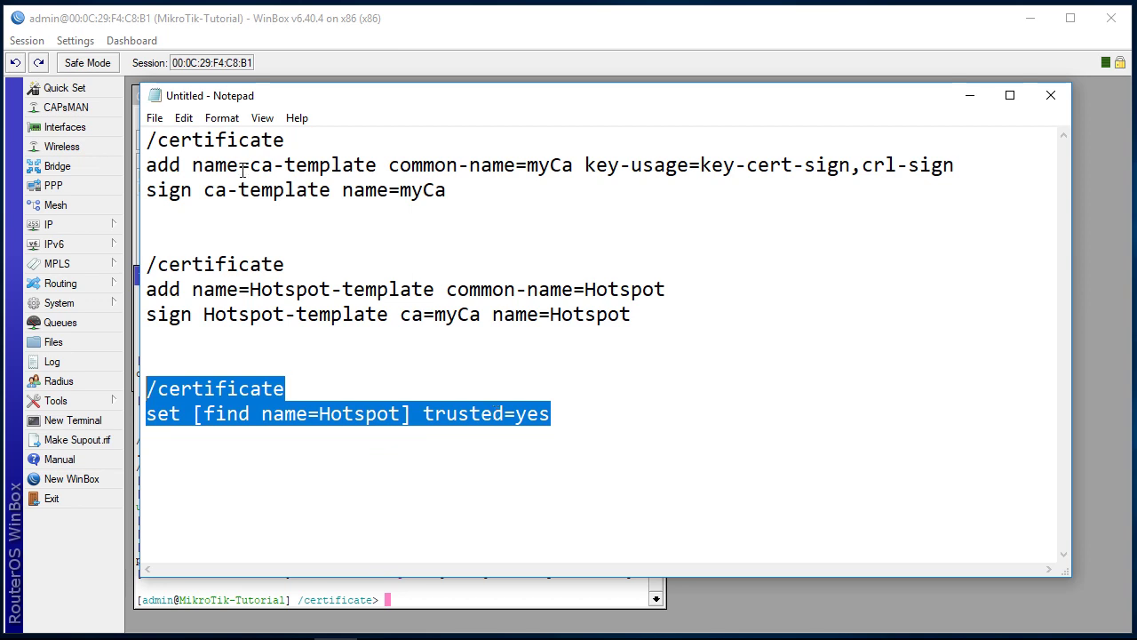
drag(447, 290, 748, 305)
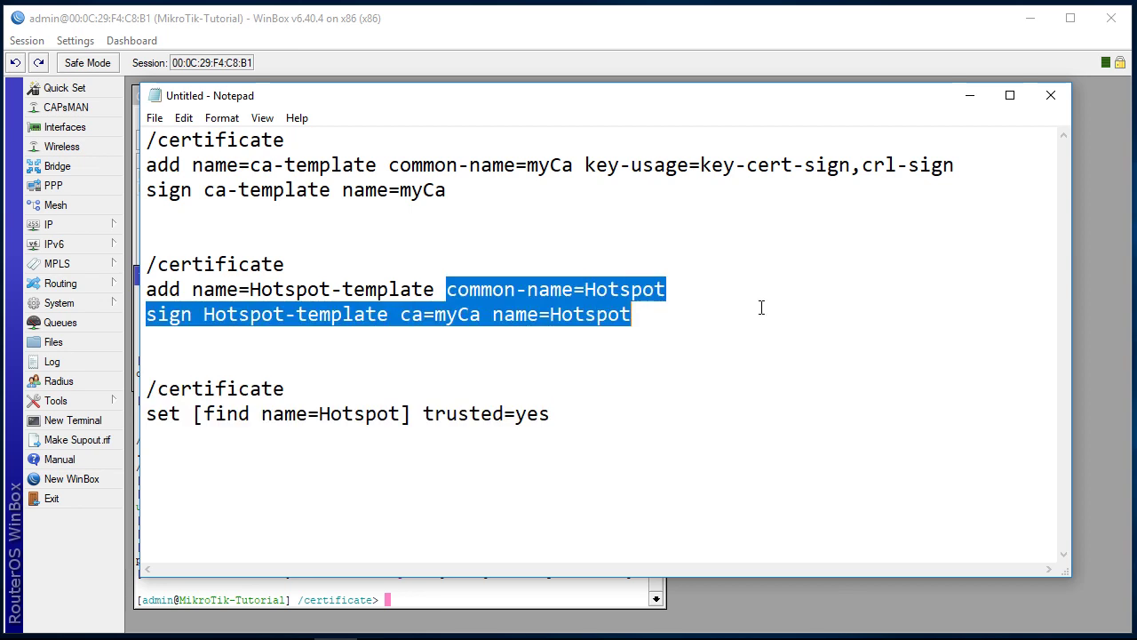
drag(527, 290, 665, 290)
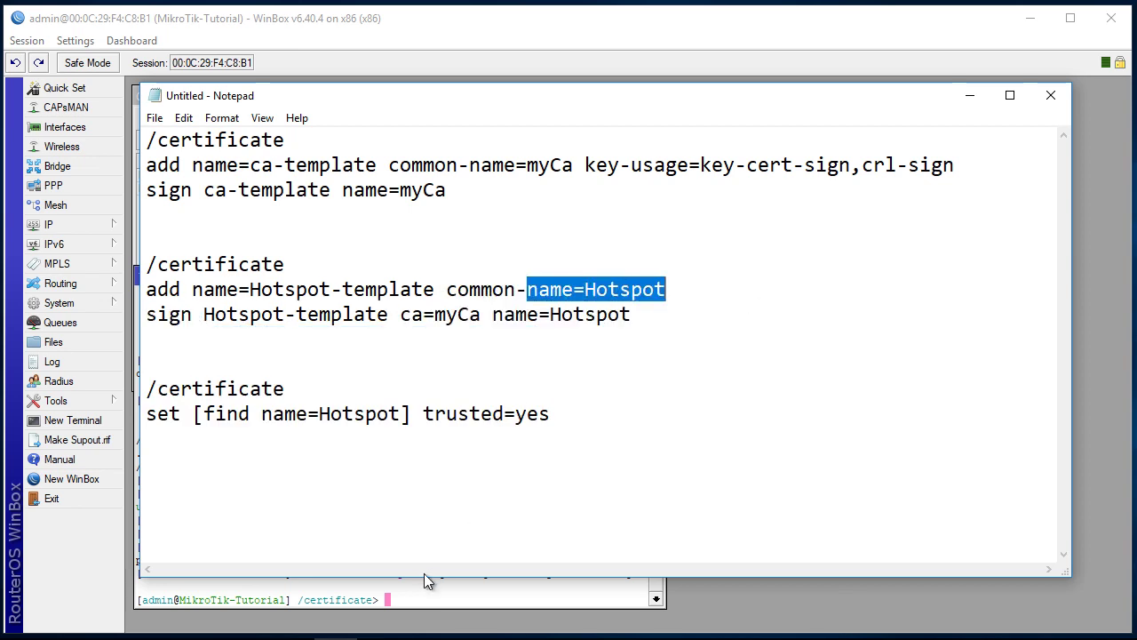
key(alt+Tab)
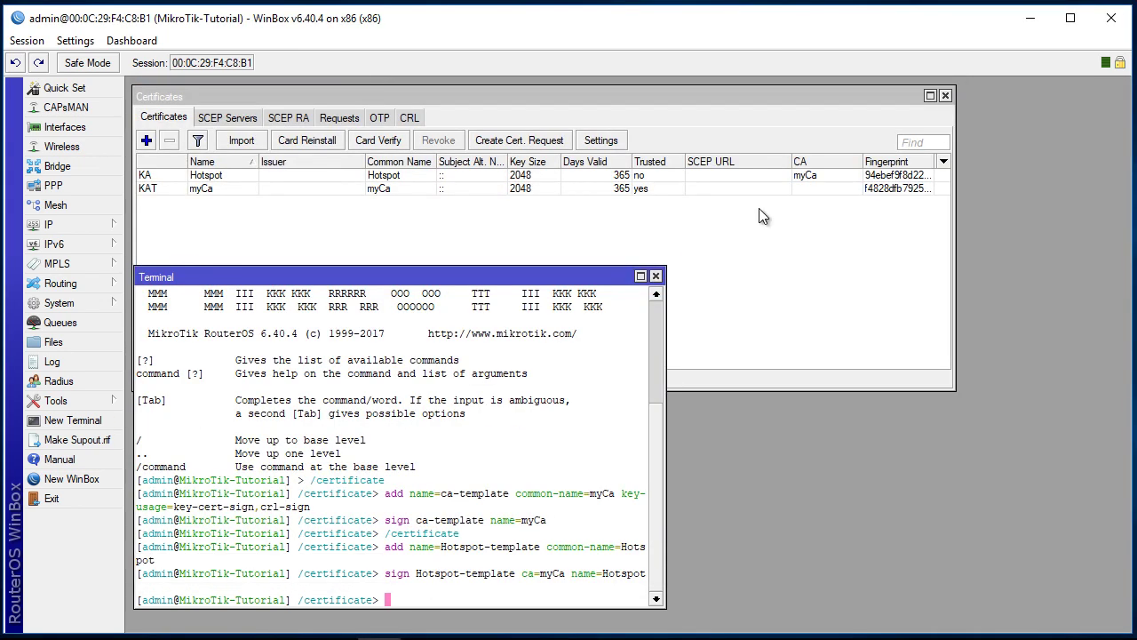
right_click(391, 602)
click(411, 590)
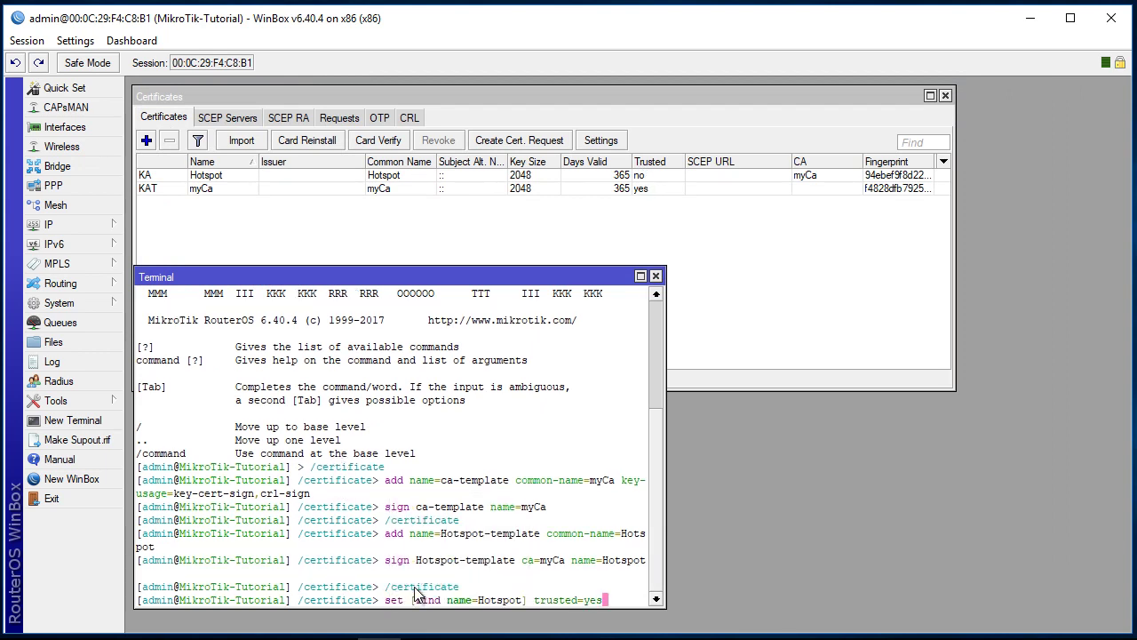
key(Return)
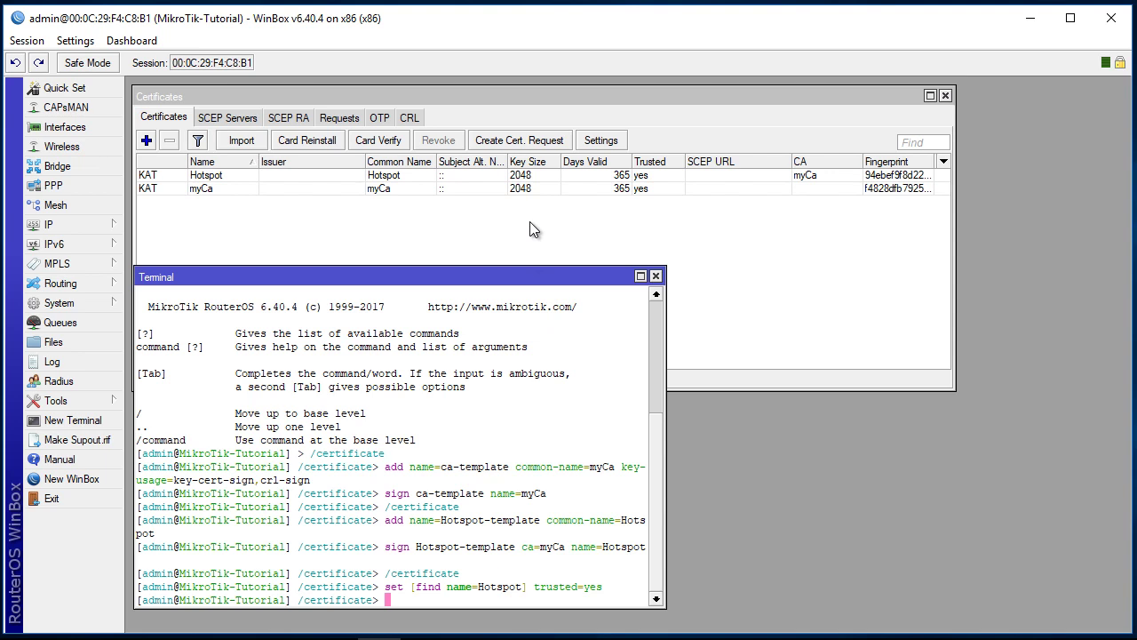
Check the Hotspot and myCa entries in the certificate list and return to the terminal
click(202, 178)
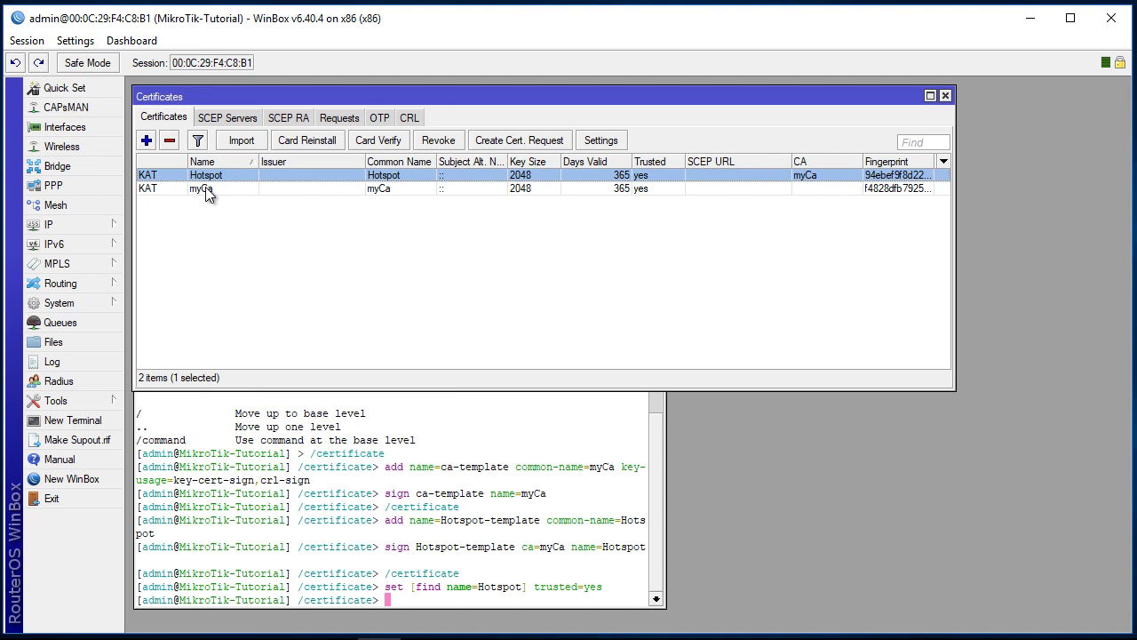
click(205, 190)
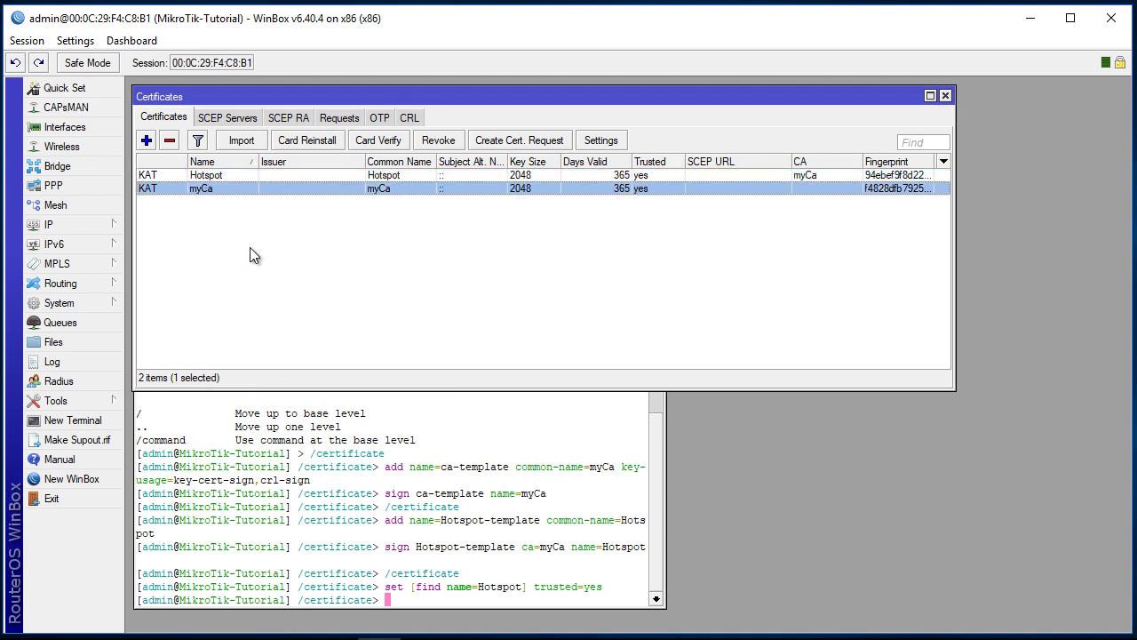
click(661, 451)
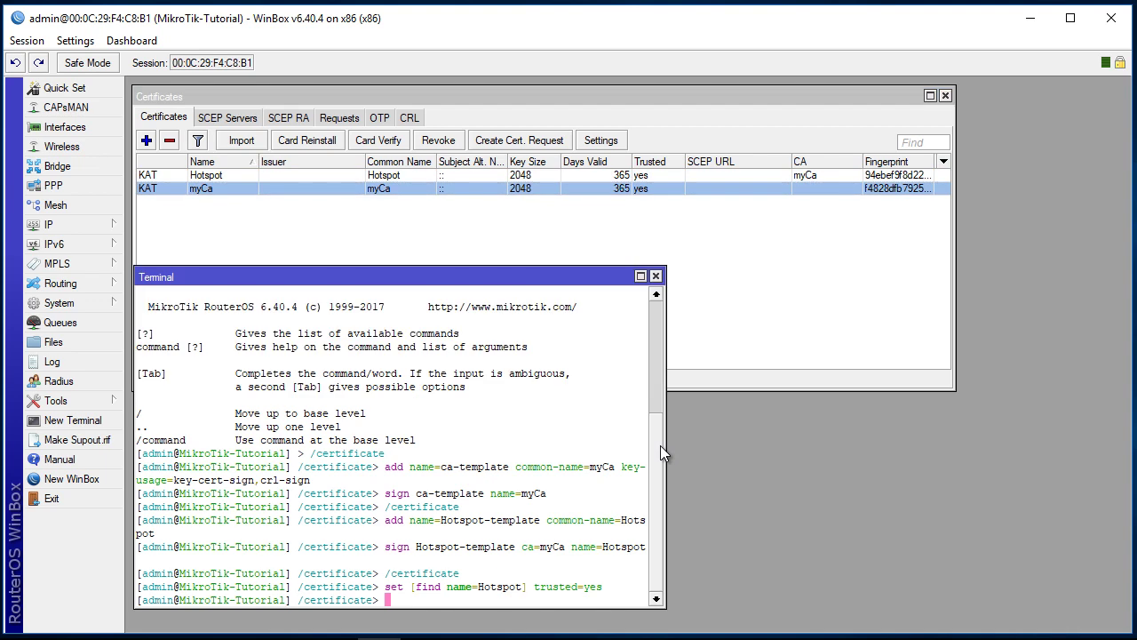
Open the IP Hotspot configuration and move its window up beside the certificate list's name columns
click(89, 225)
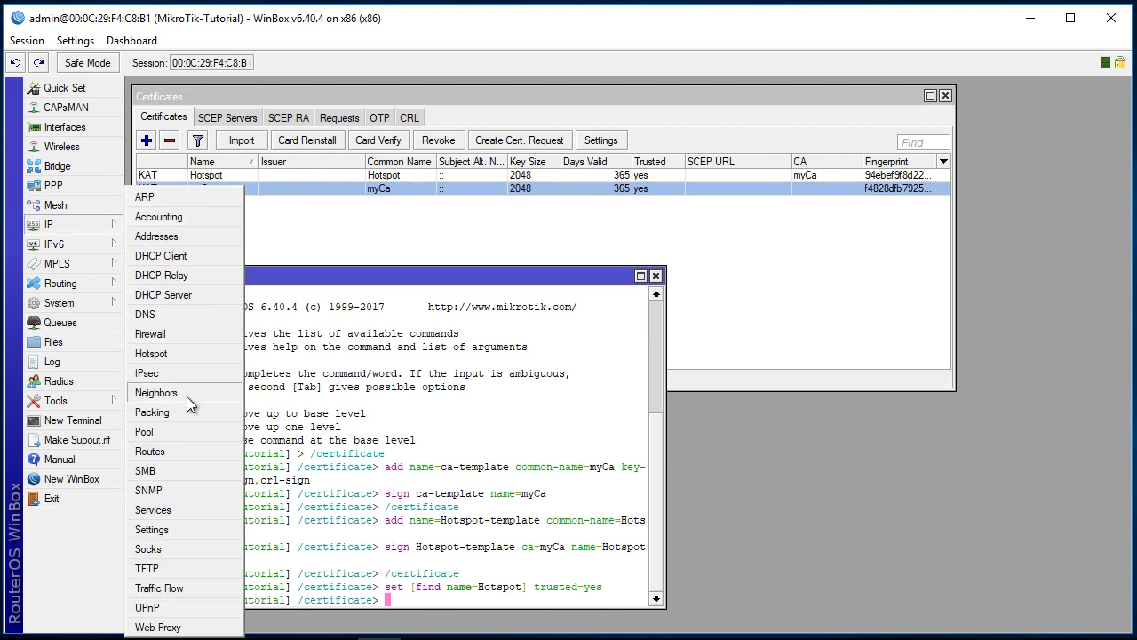
click(181, 355)
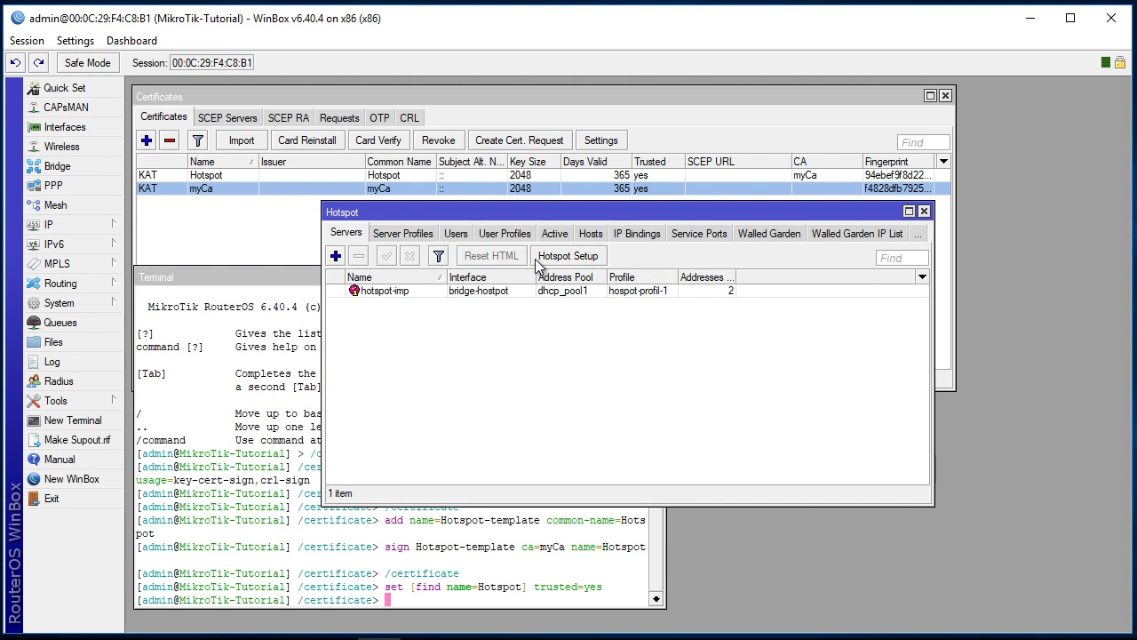
drag(561, 210, 722, 93)
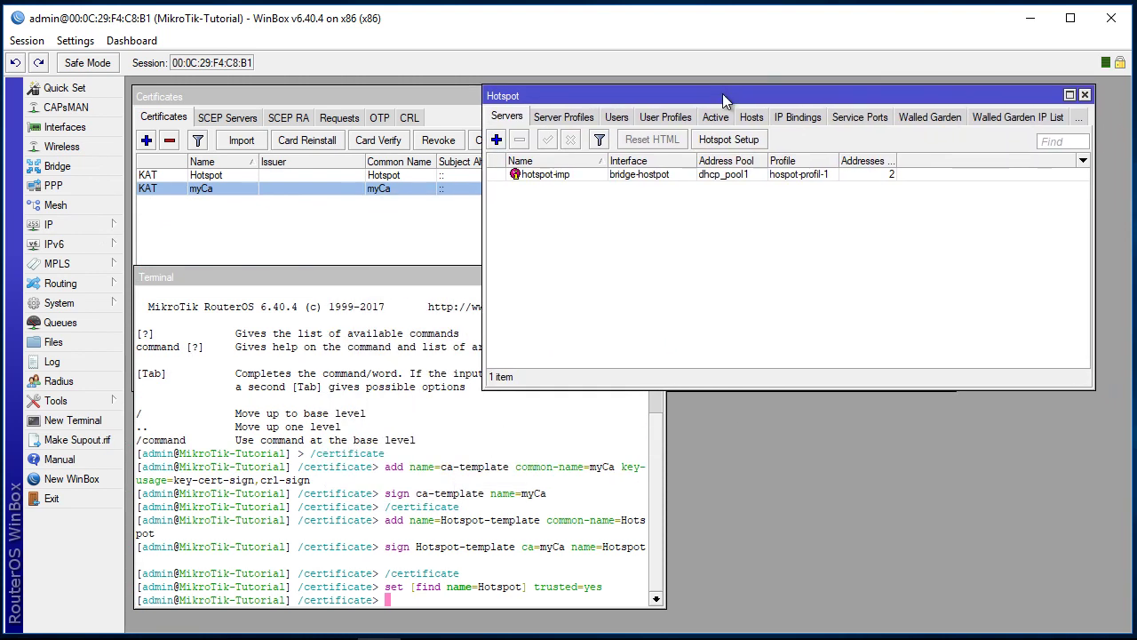
Open the IP service list, move it down below the Hotspot server entry and enable the www-ssl service
click(96, 222)
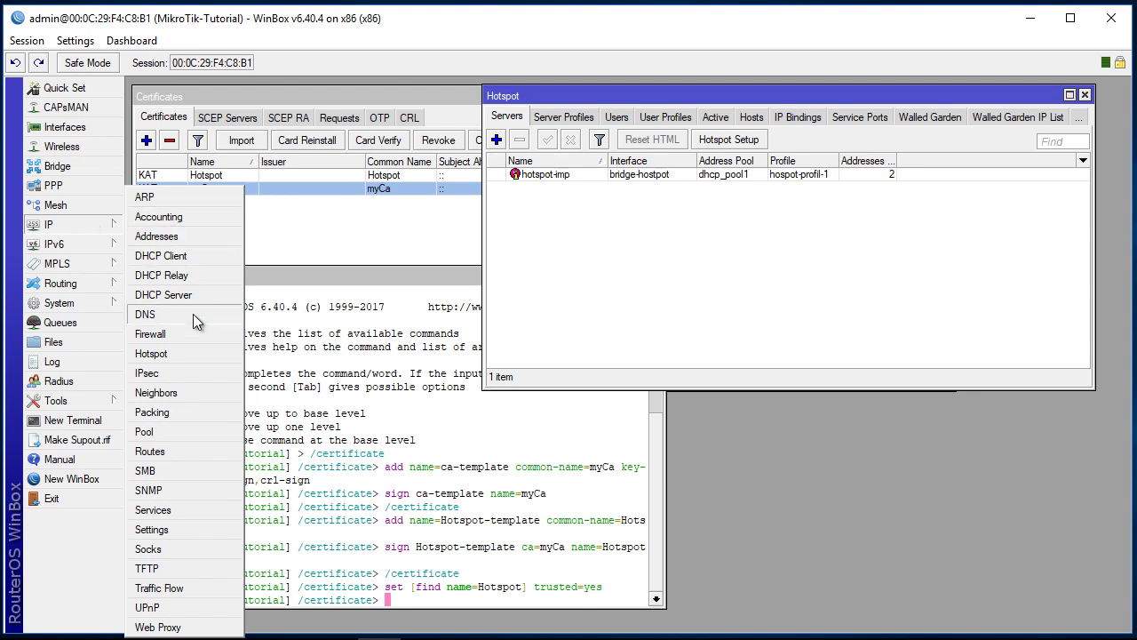
click(164, 513)
drag(584, 219, 578, 267)
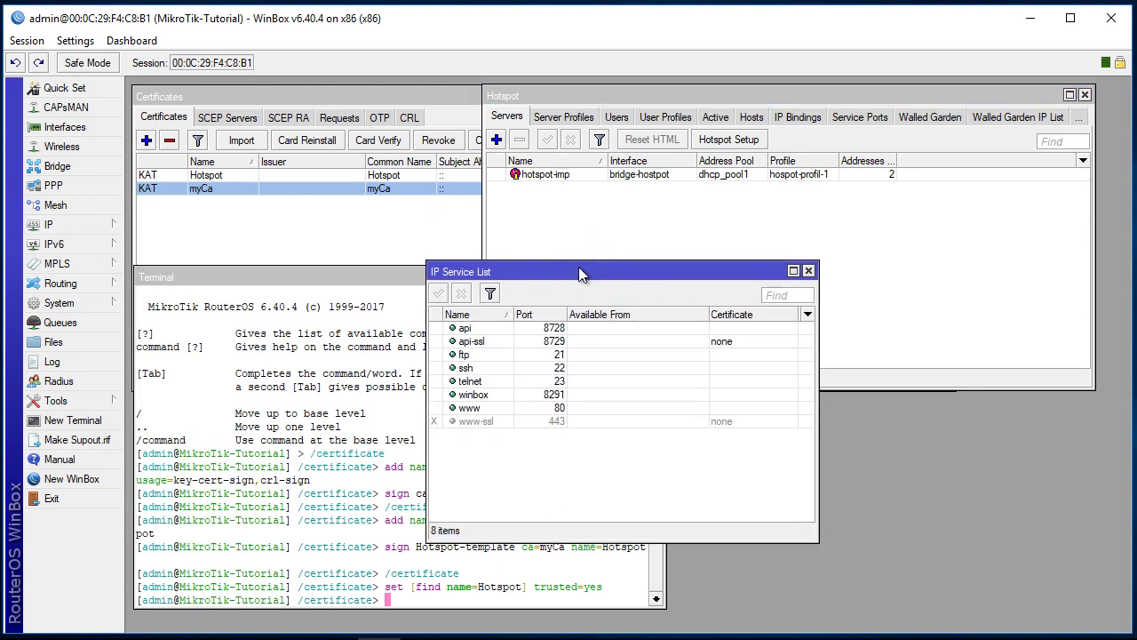
click(502, 421)
click(440, 296)
Assign the Hotspot certificate to the www-ssl service and move the service list clear of the terminal
double_click(516, 419)
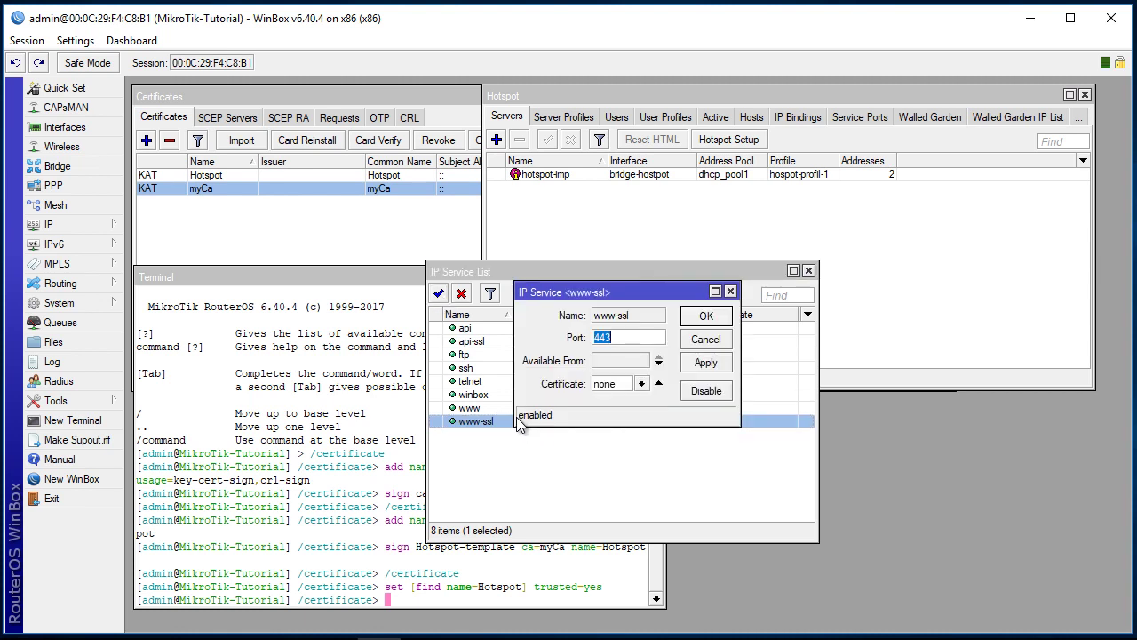
click(641, 384)
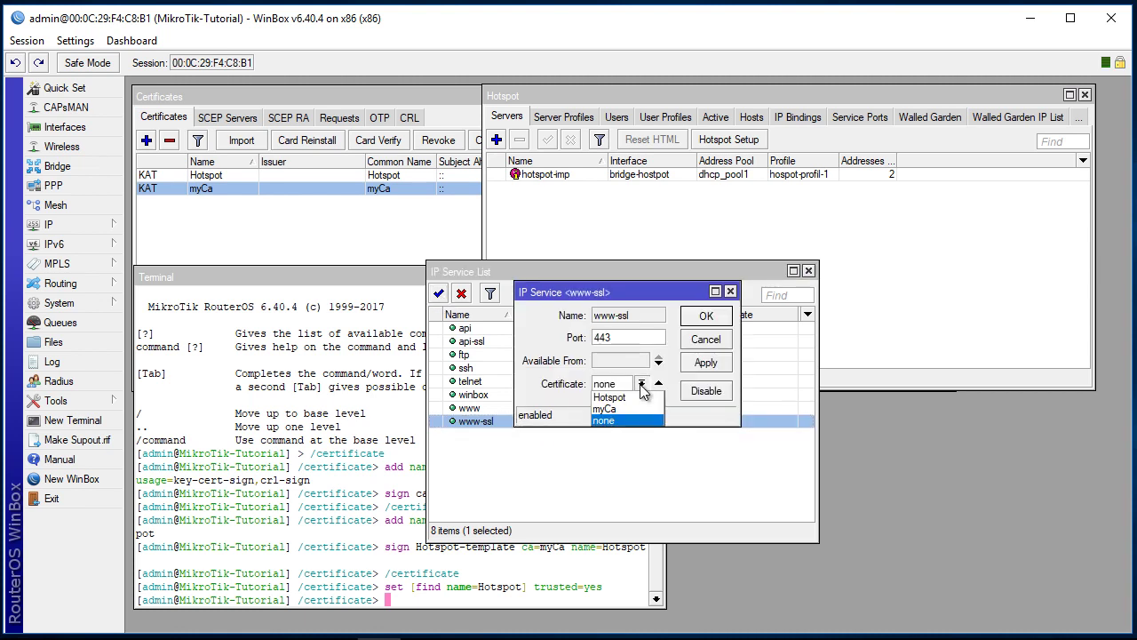
click(642, 397)
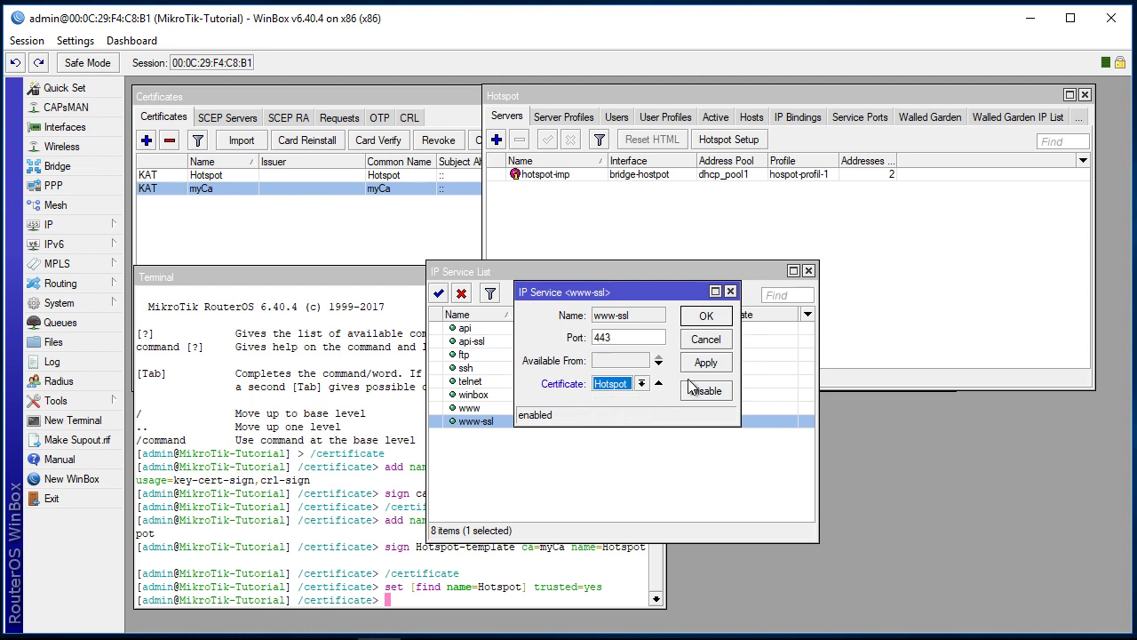
click(705, 317)
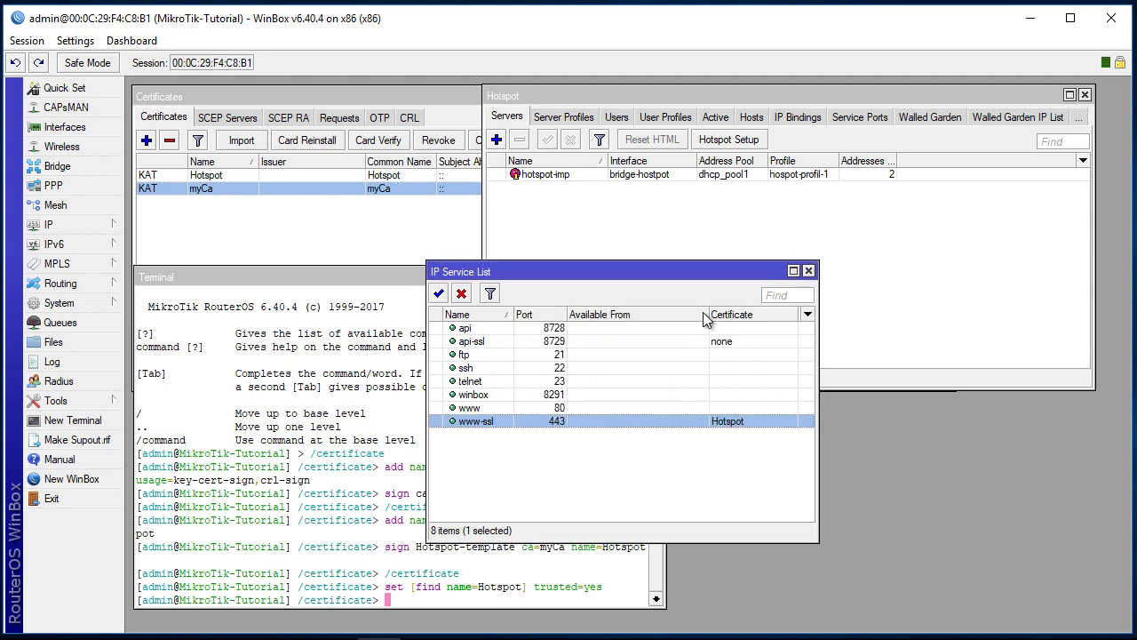
drag(701, 269, 970, 342)
View the settings of the hotspot-imp server in the Hotspot window and close them
click(597, 221)
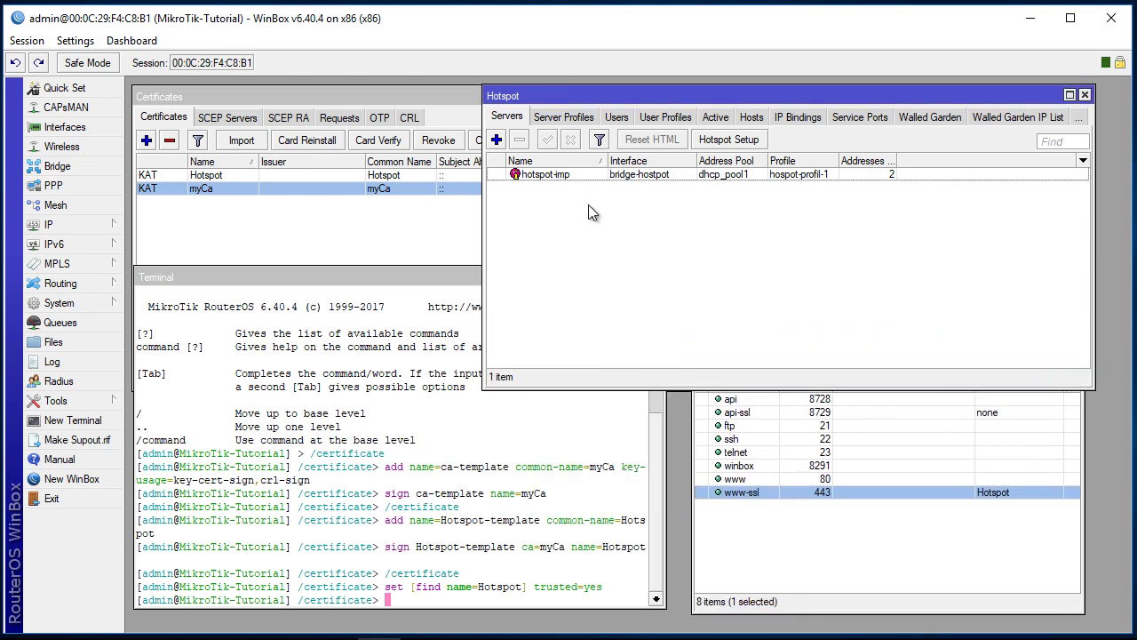
click(569, 177)
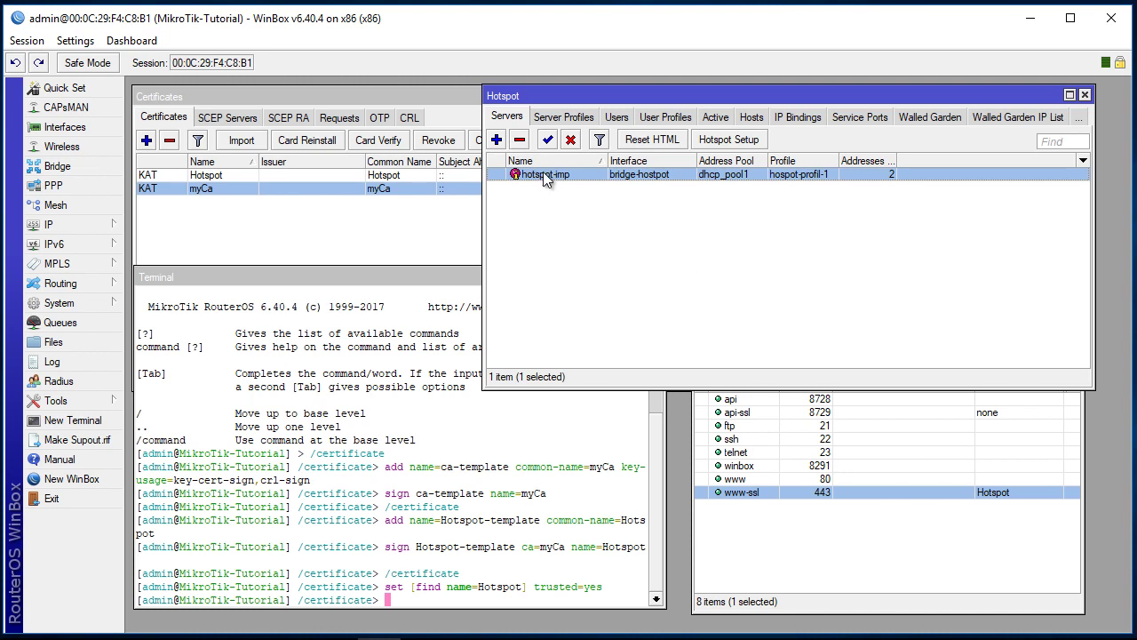
double_click(543, 174)
click(746, 265)
Enable HTTPS login in server profile hospot-profil-1, set its SSL certificate to Hotspot and save the profile
click(581, 117)
double_click(569, 189)
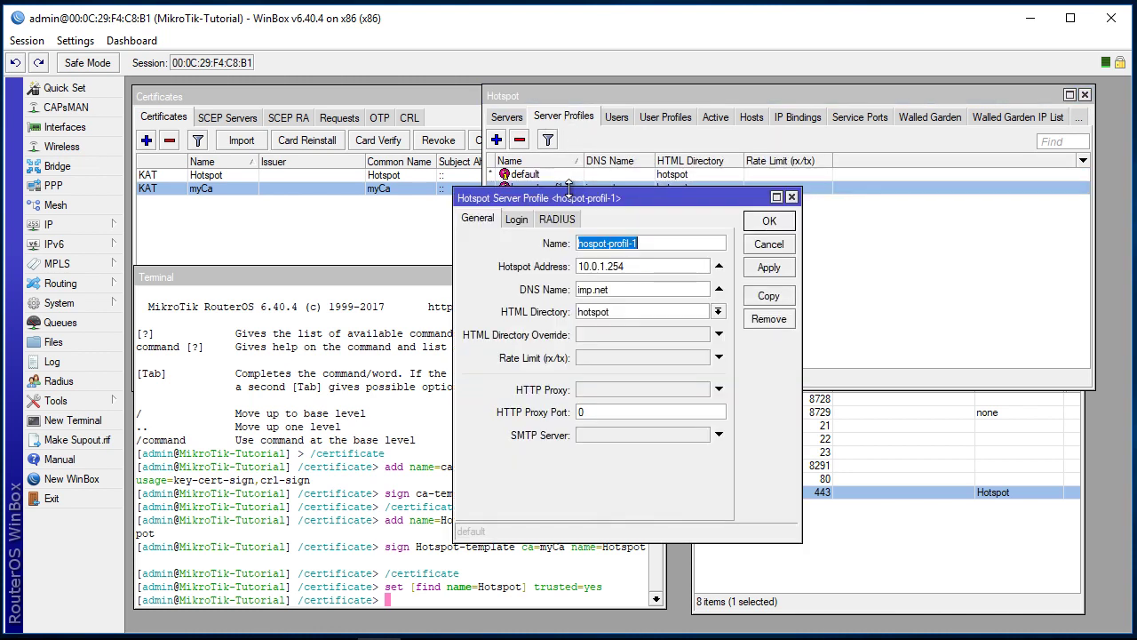
click(516, 220)
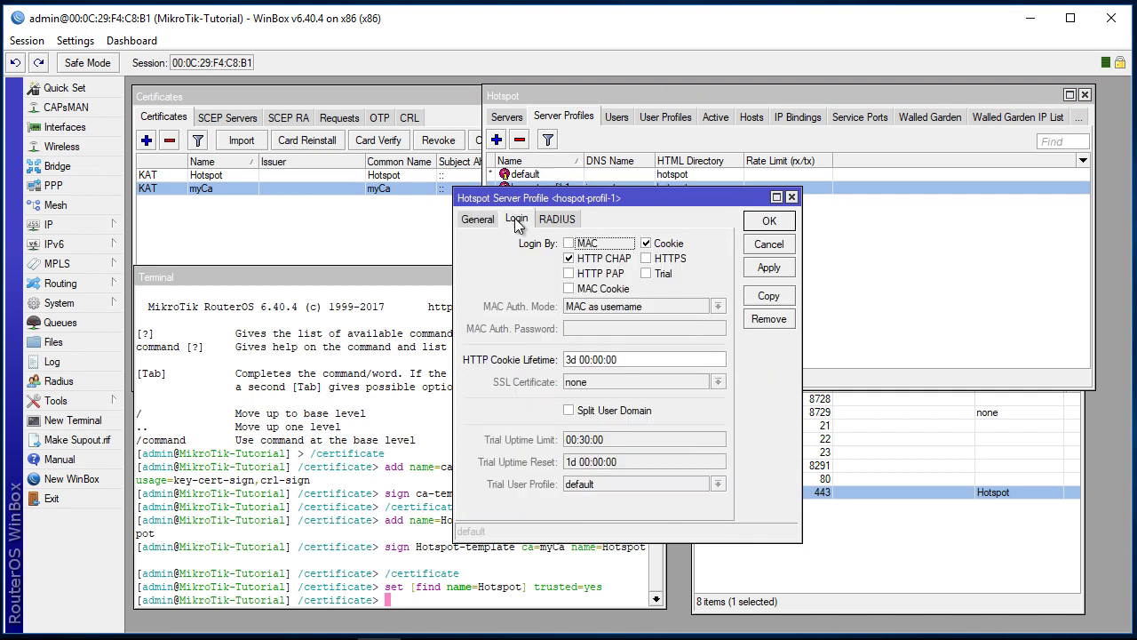
click(647, 258)
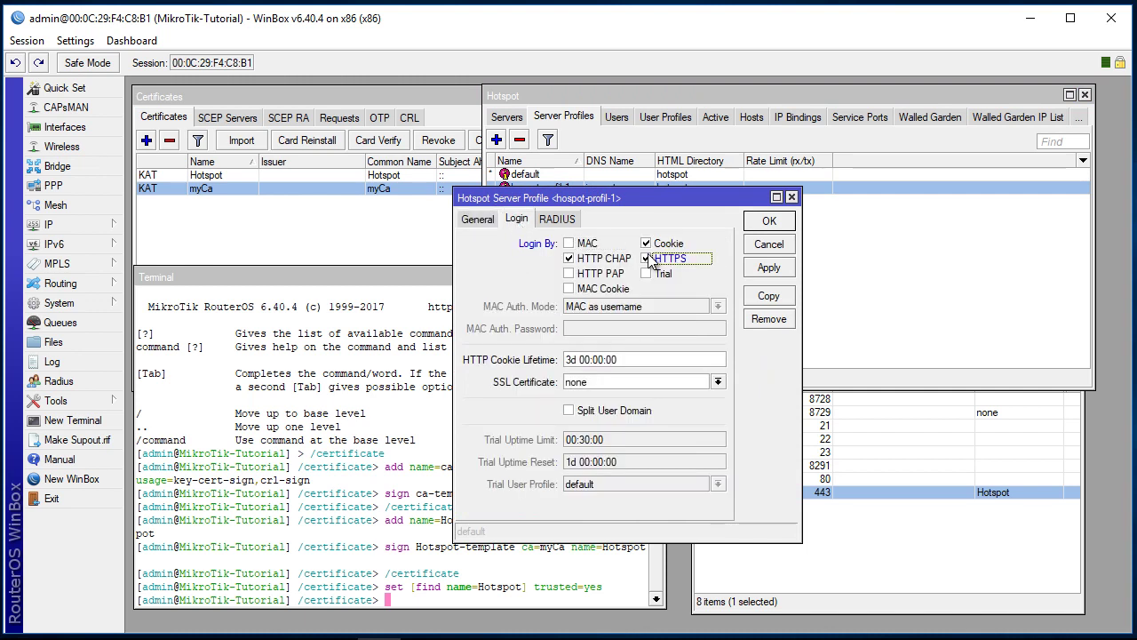
click(718, 381)
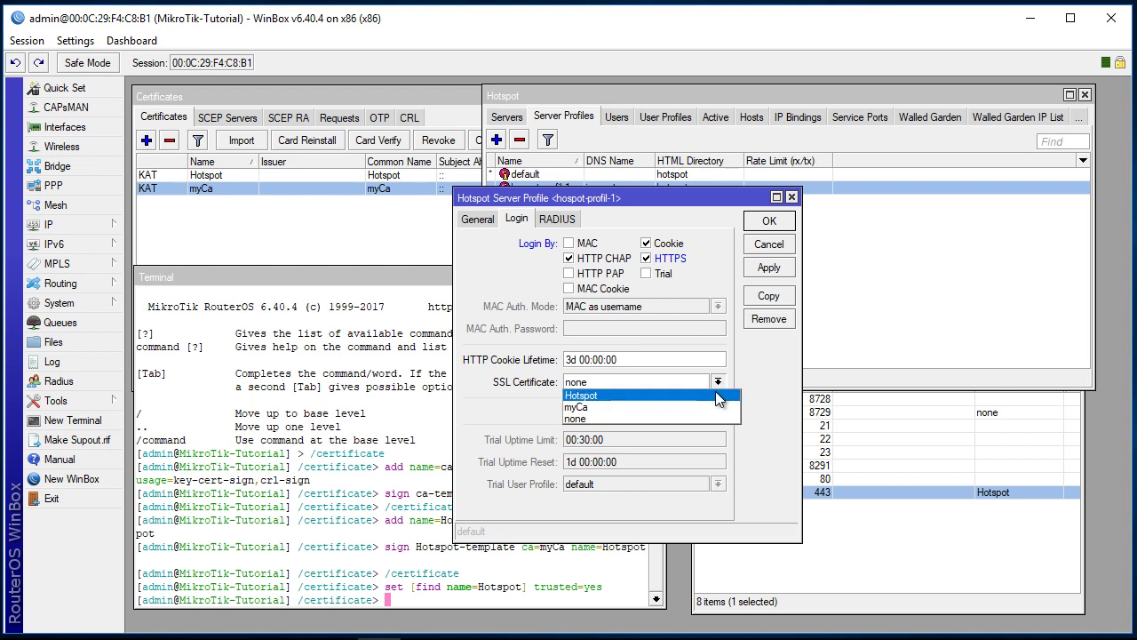
click(720, 396)
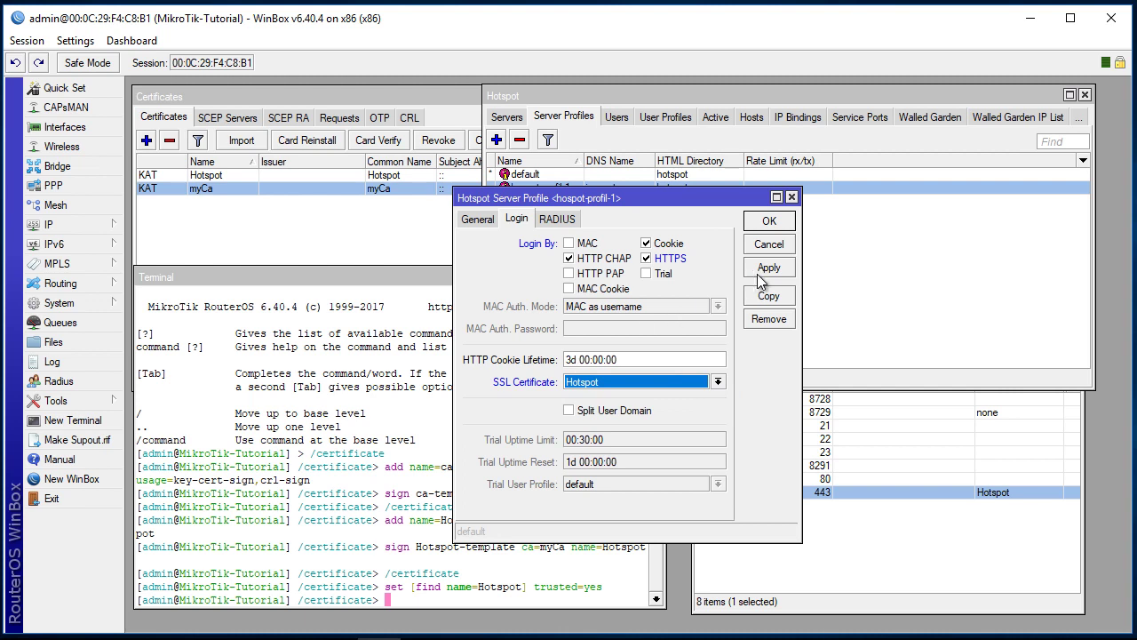
click(767, 268)
click(770, 222)
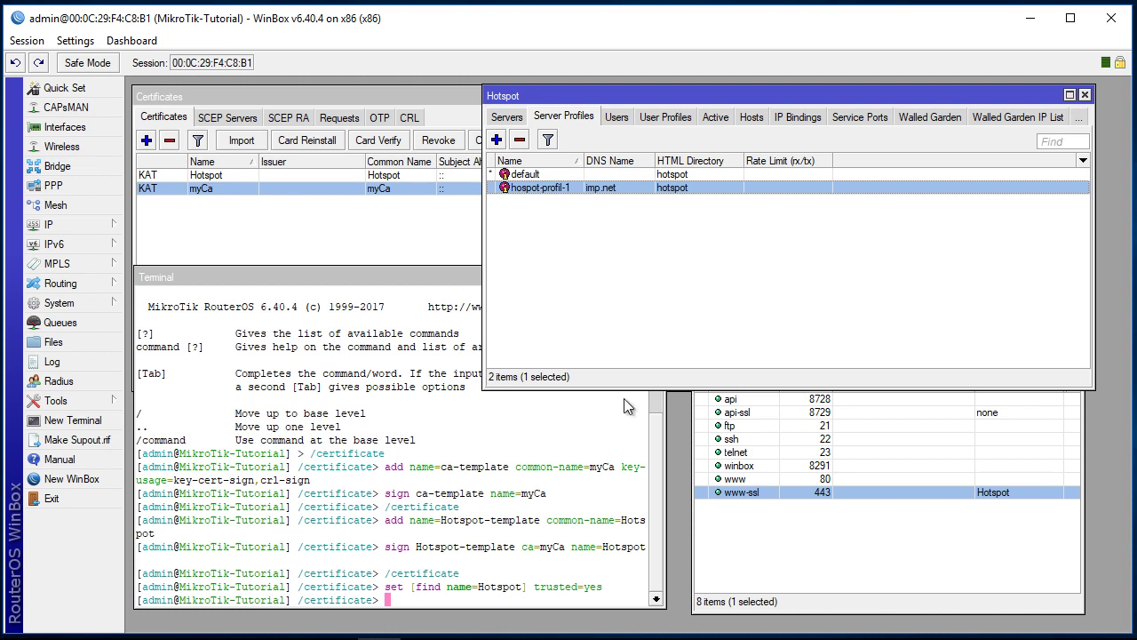
click(249, 639)
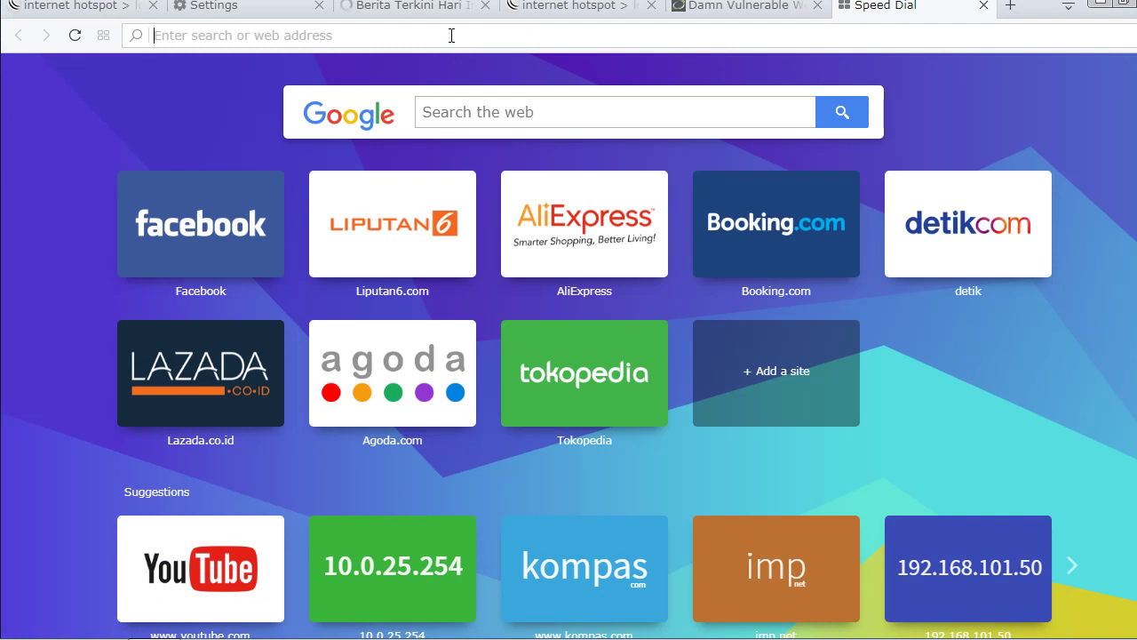
text(http)
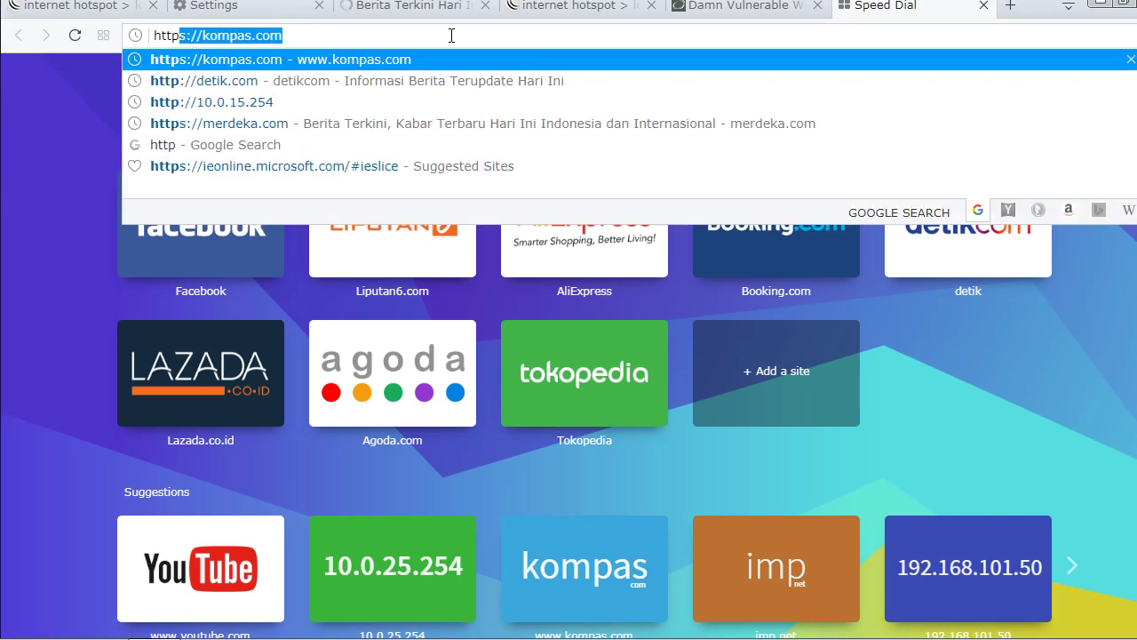
text(s)
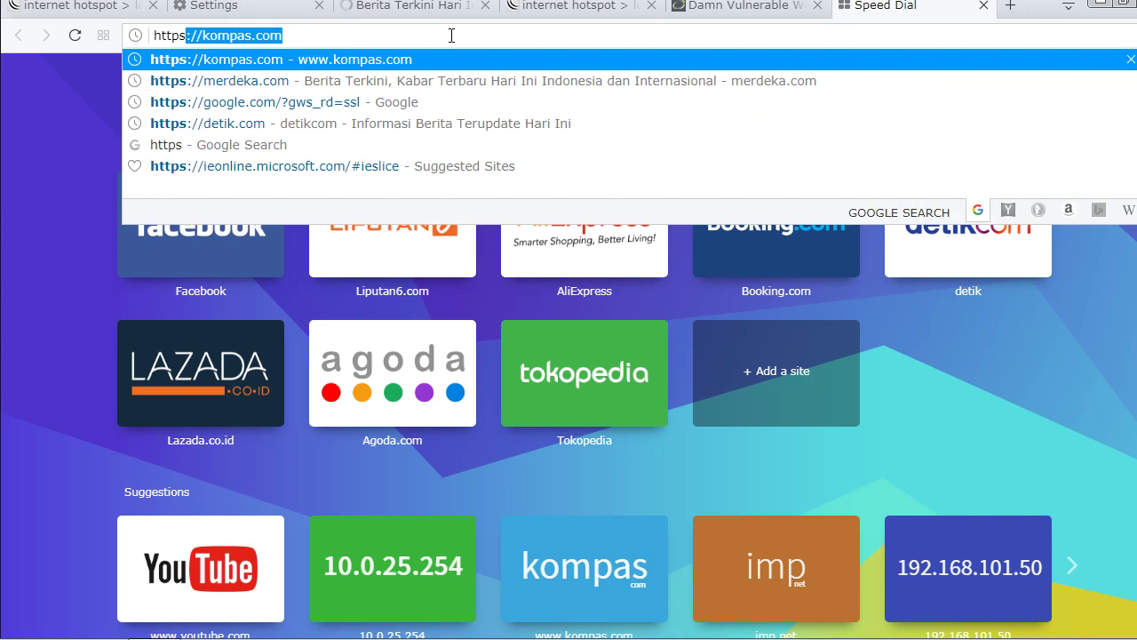
key(Return)
click(483, 6)
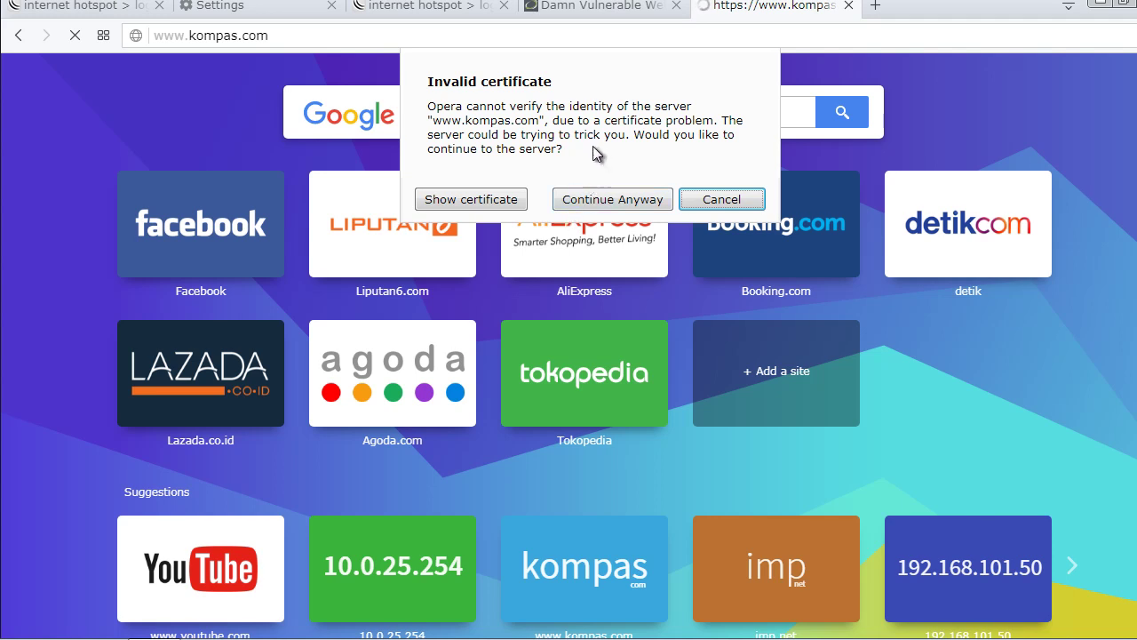
click(171, 39)
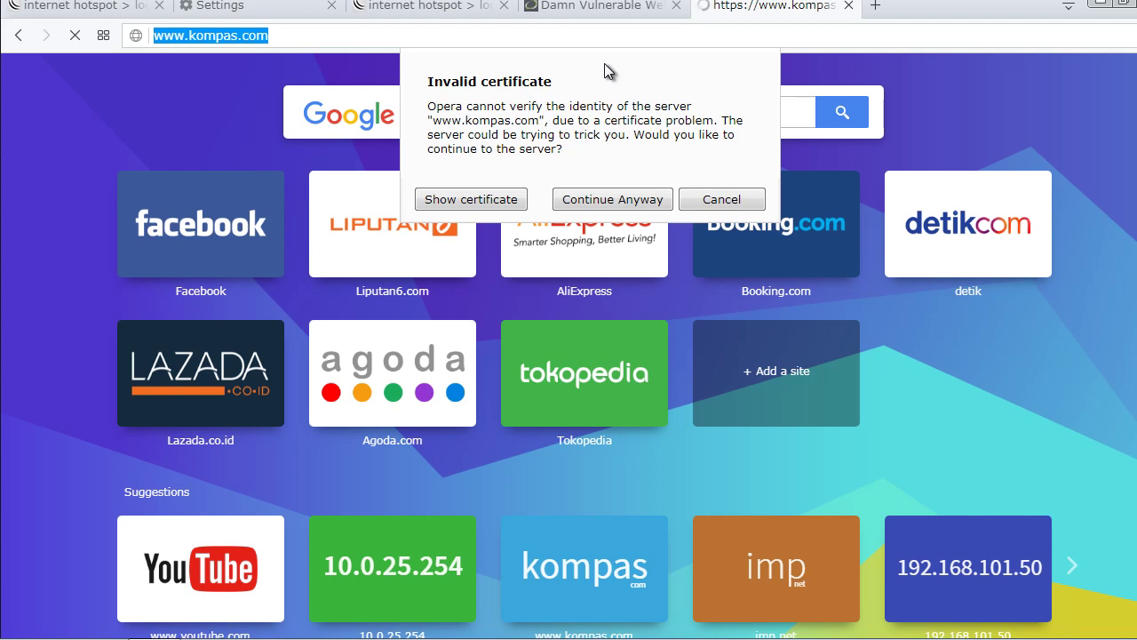
click(496, 204)
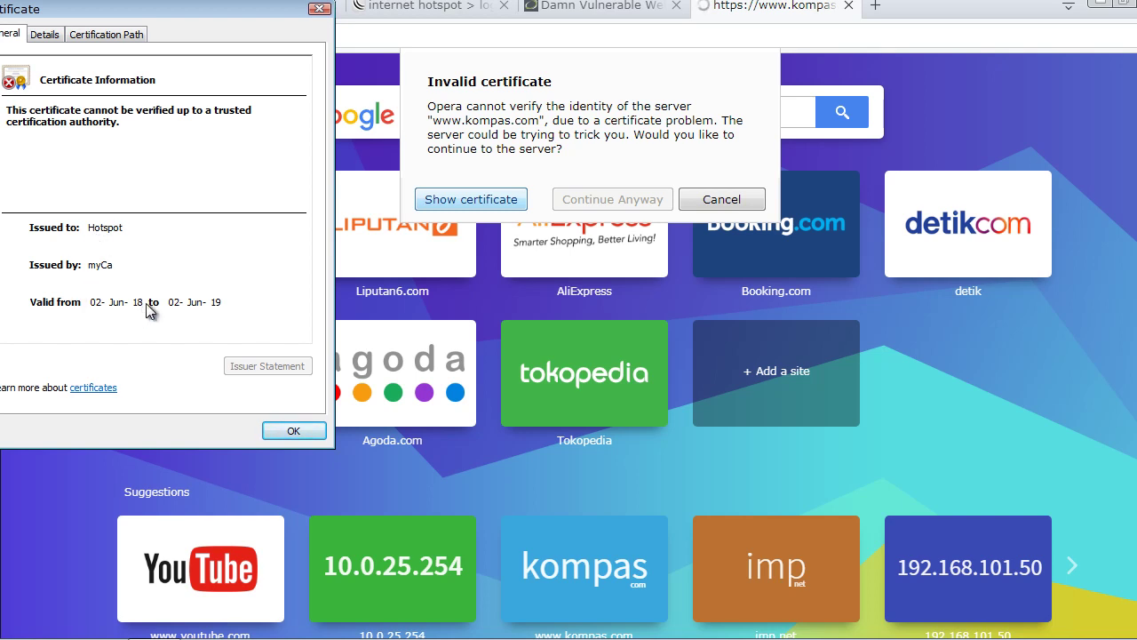
click(279, 433)
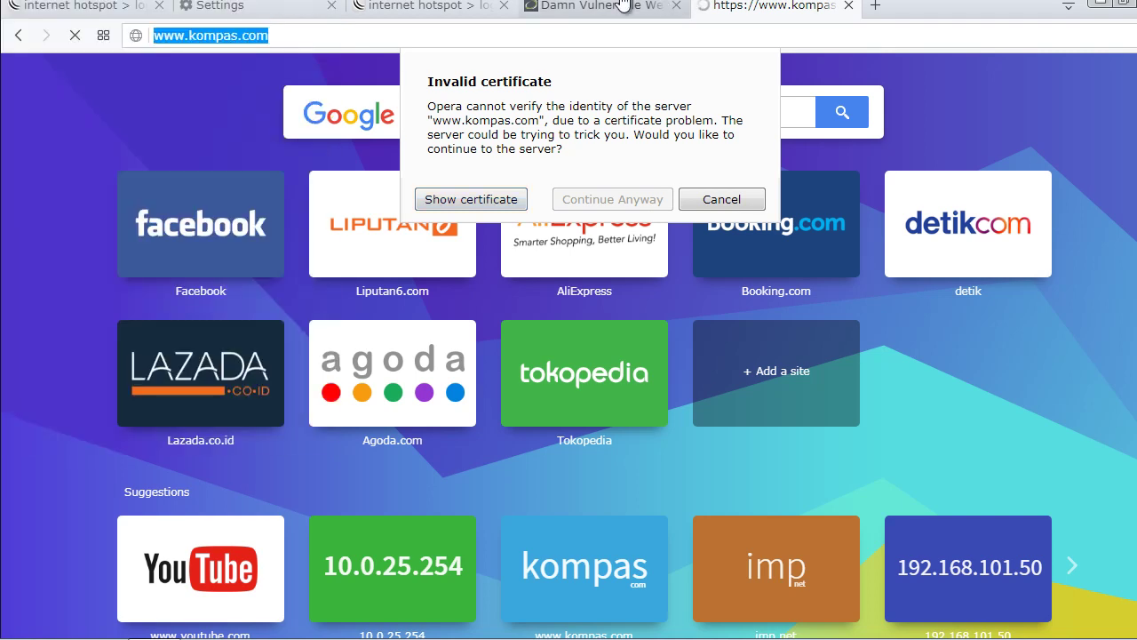
click(613, 201)
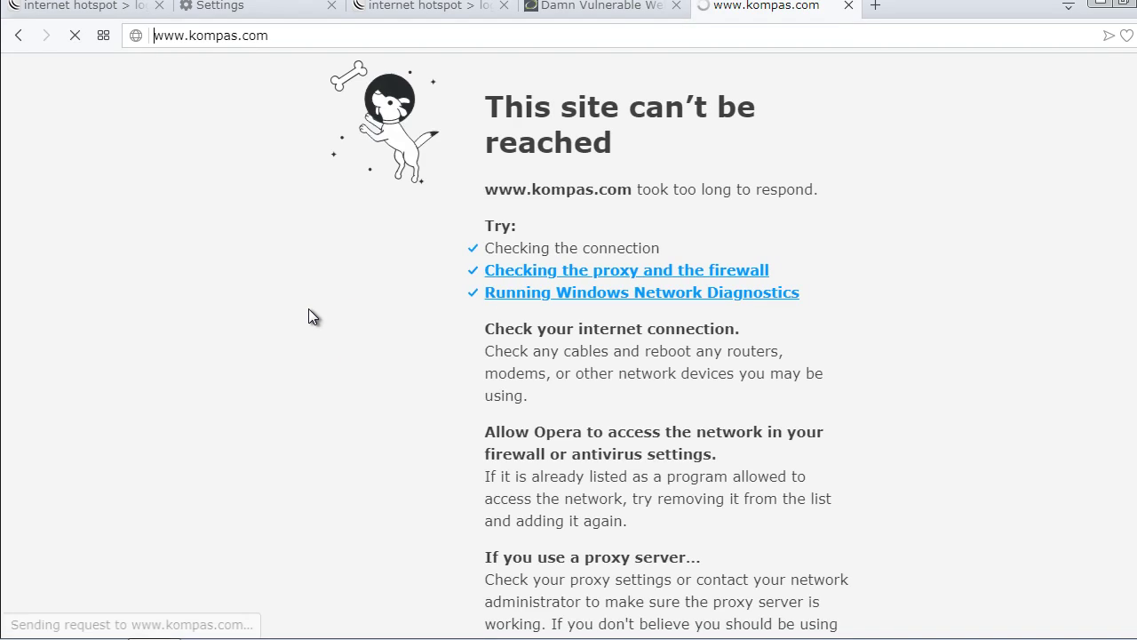
click(495, 35)
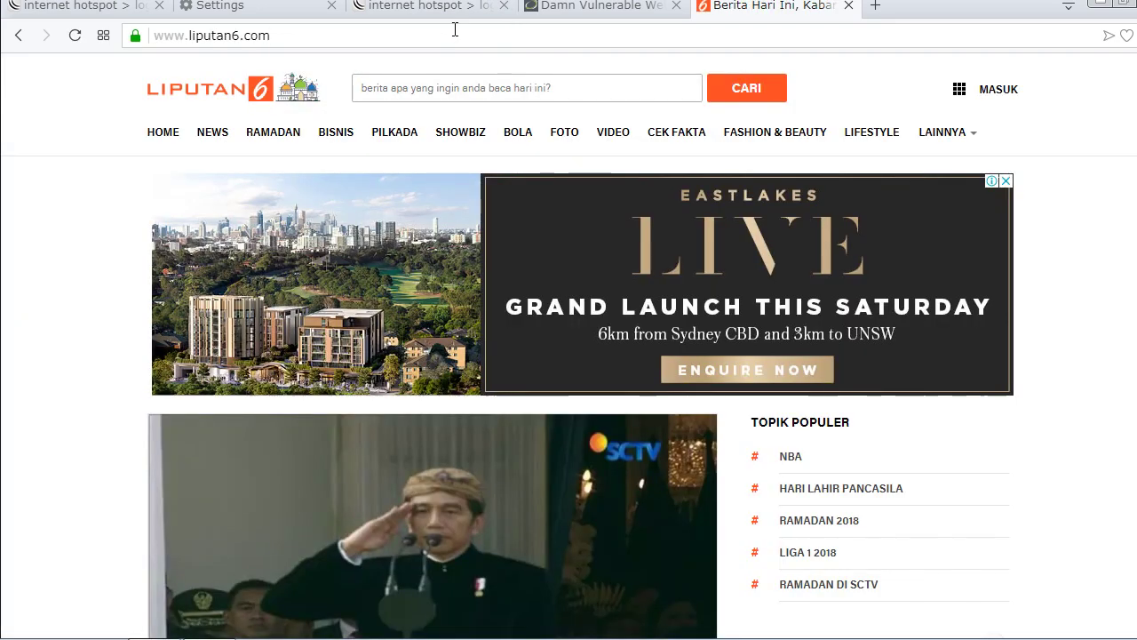
key(Return)
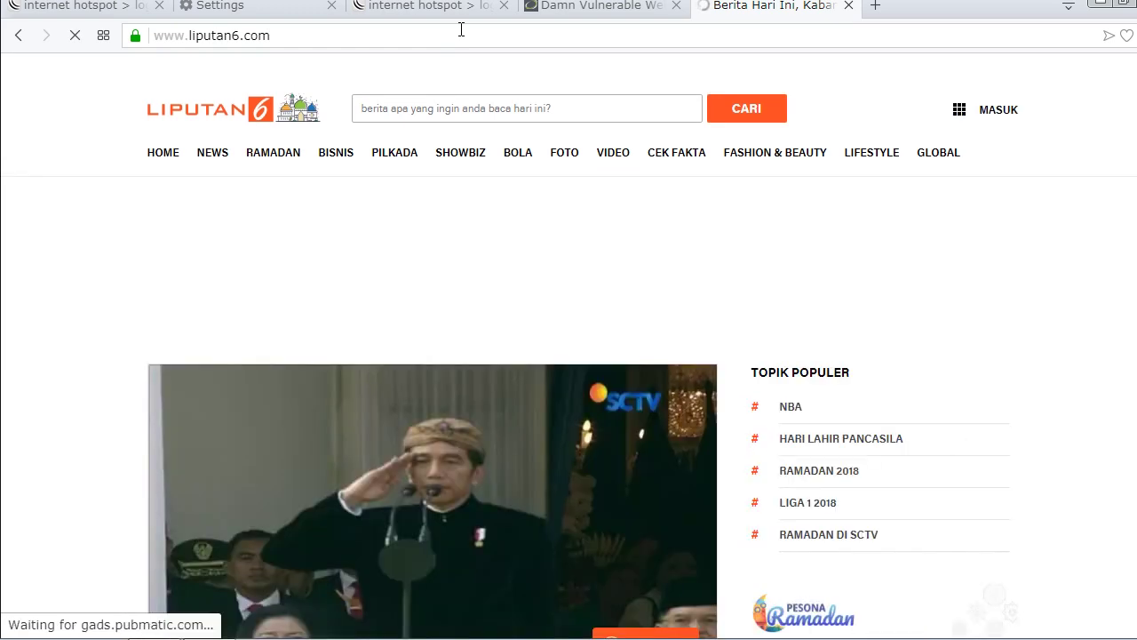
Switch back to WinBox, close the hospot-profil-1 profile and select the hotspot-imp session in the active user list
mouse_move(1058, 4)
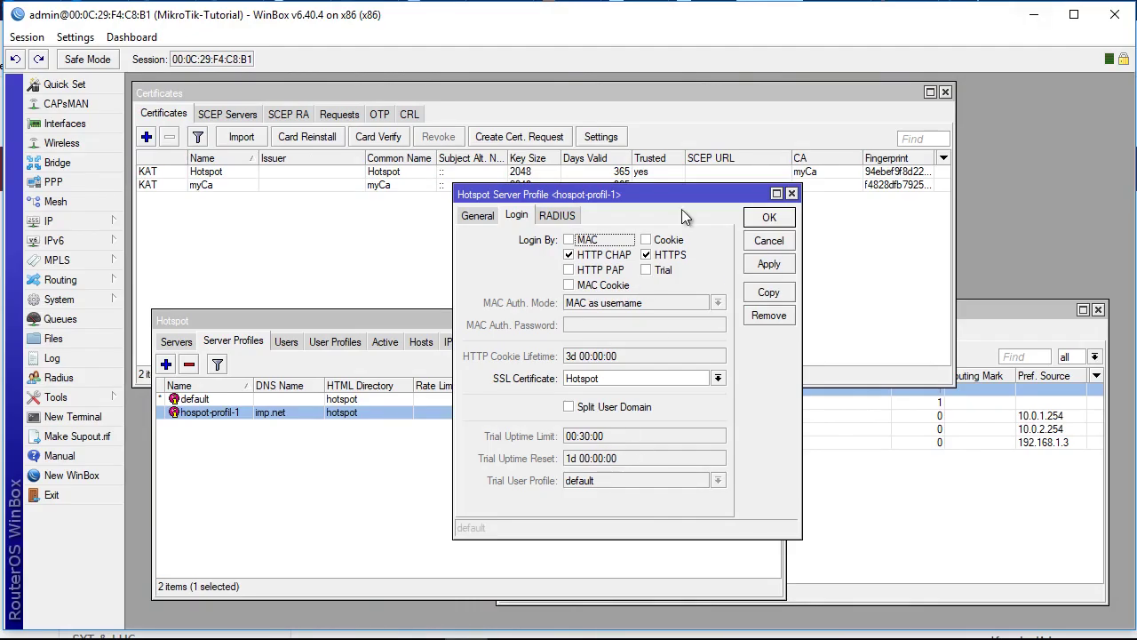
click(765, 218)
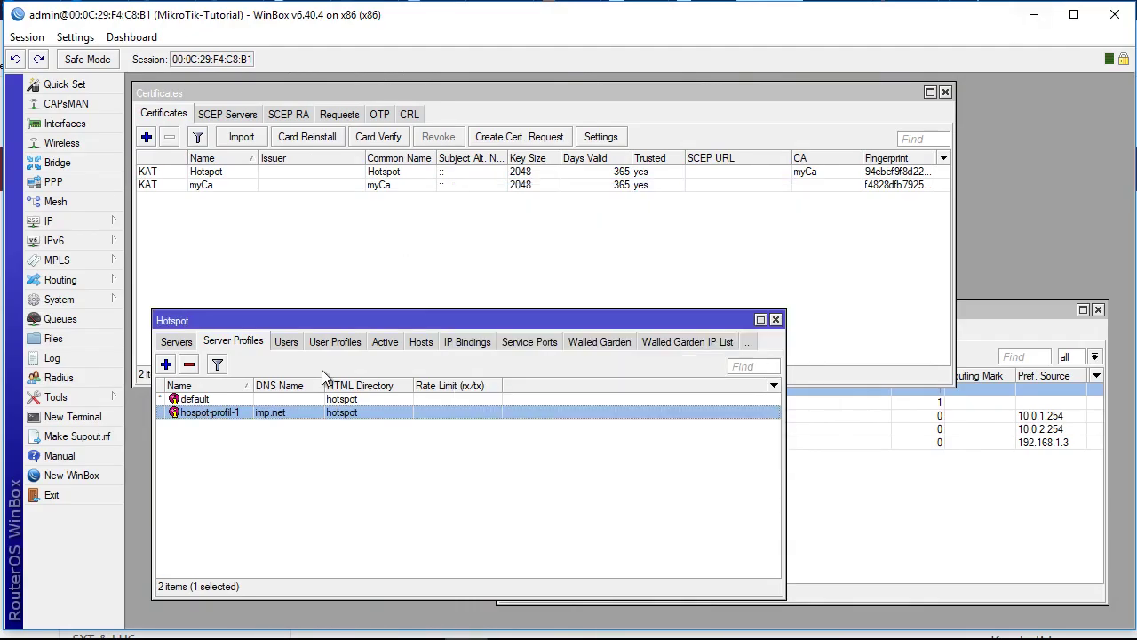
click(383, 342)
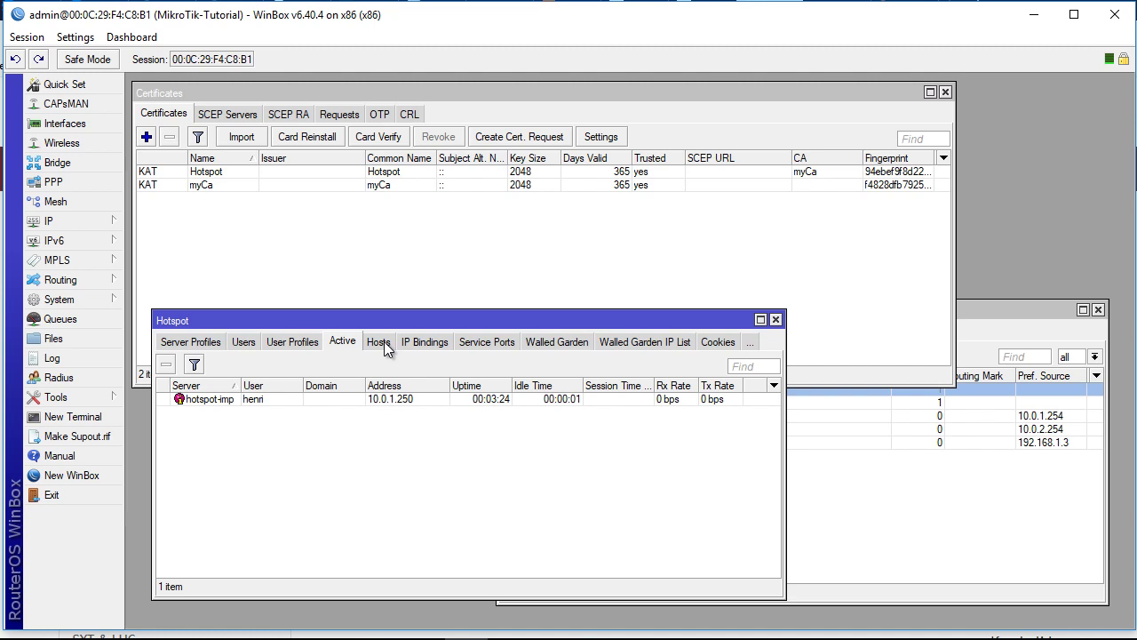
click(325, 401)
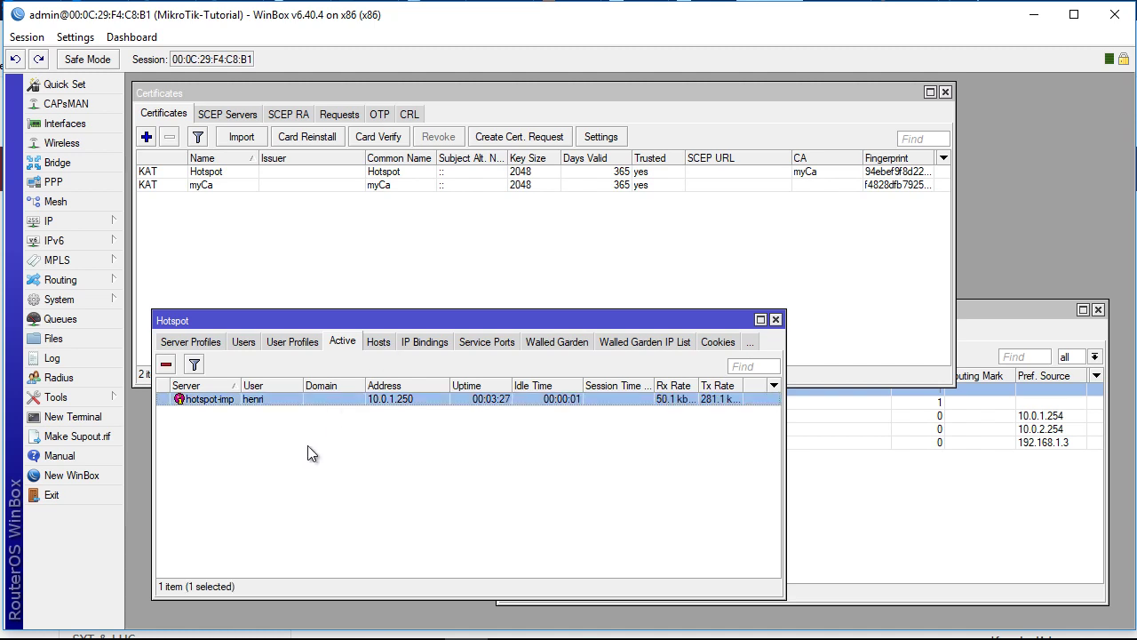
Close the route list and check the myCa and Hotspot entries in the certificate list
click(891, 447)
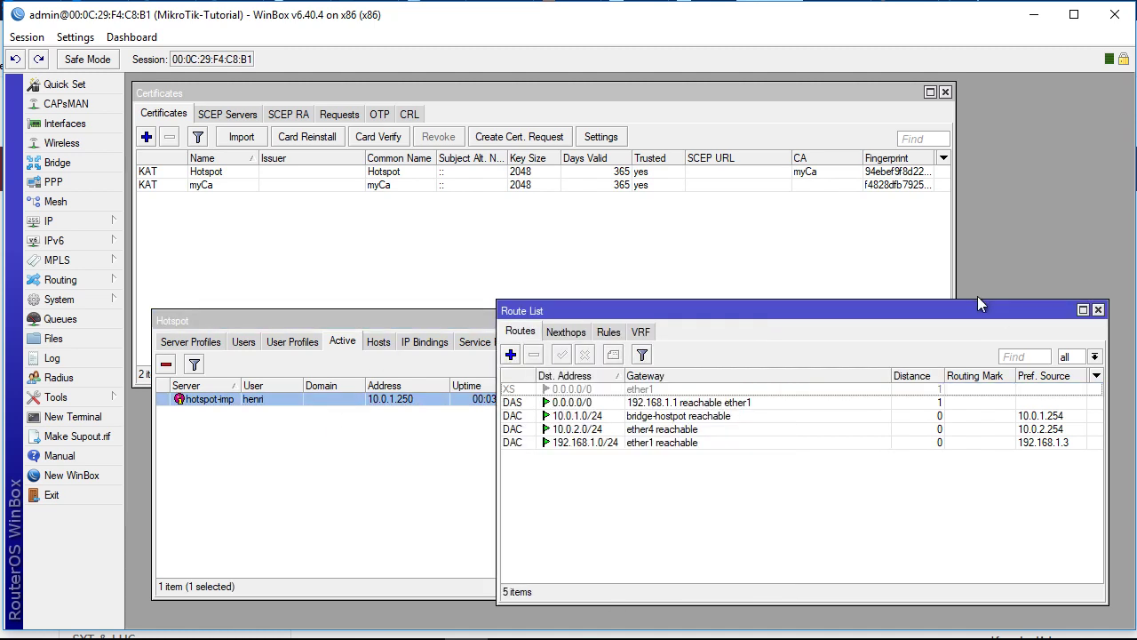
click(1099, 309)
click(221, 92)
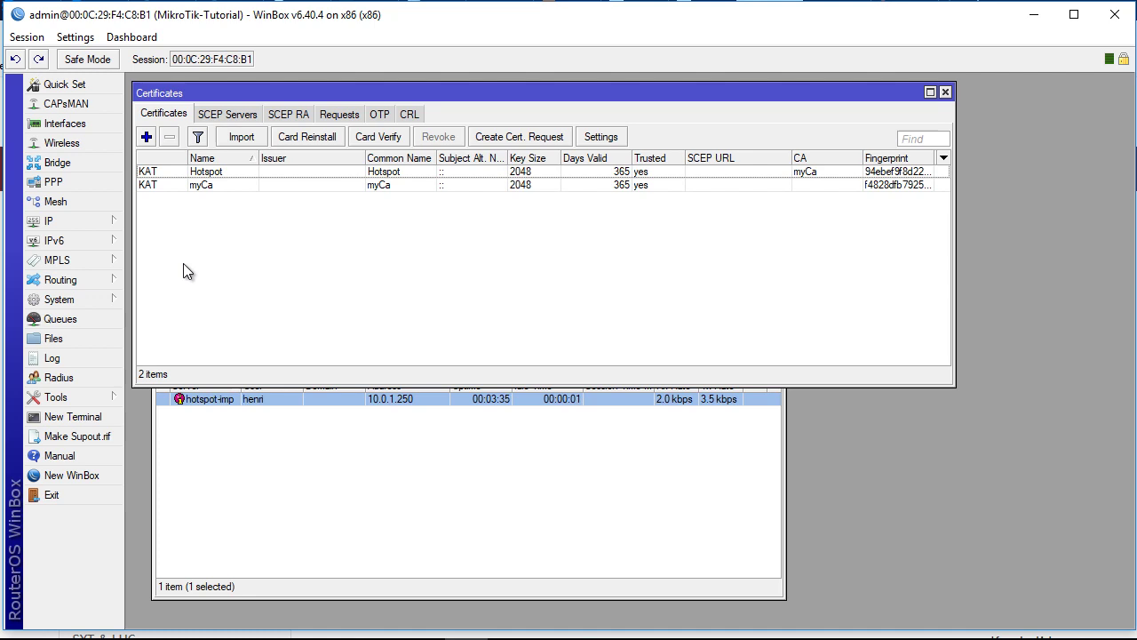
click(242, 495)
click(198, 190)
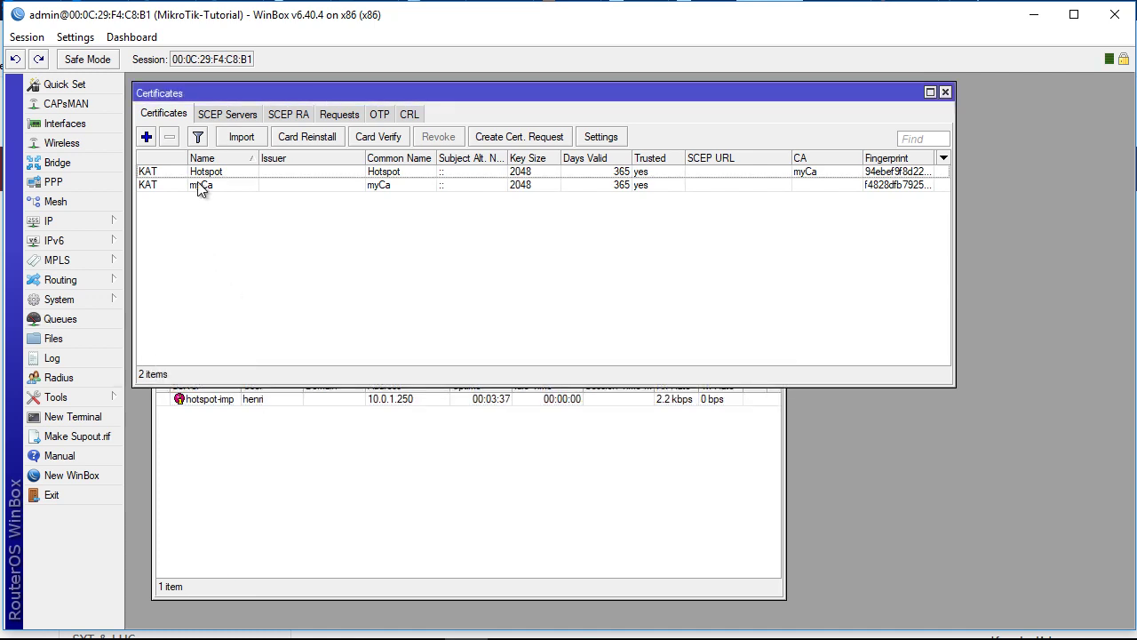
click(201, 185)
click(212, 173)
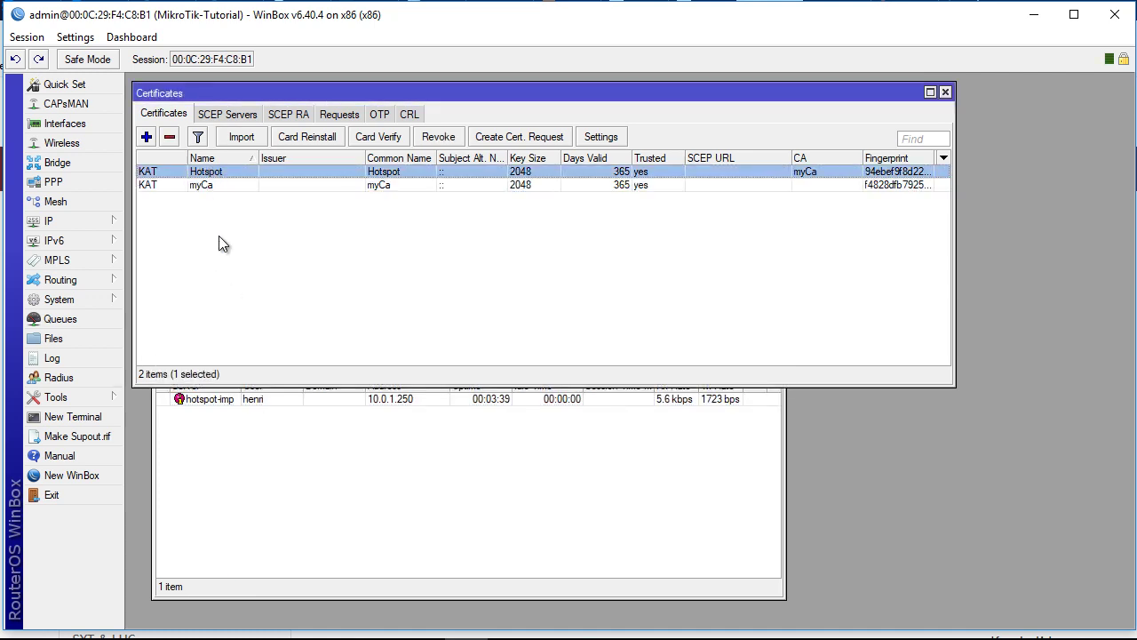
click(223, 247)
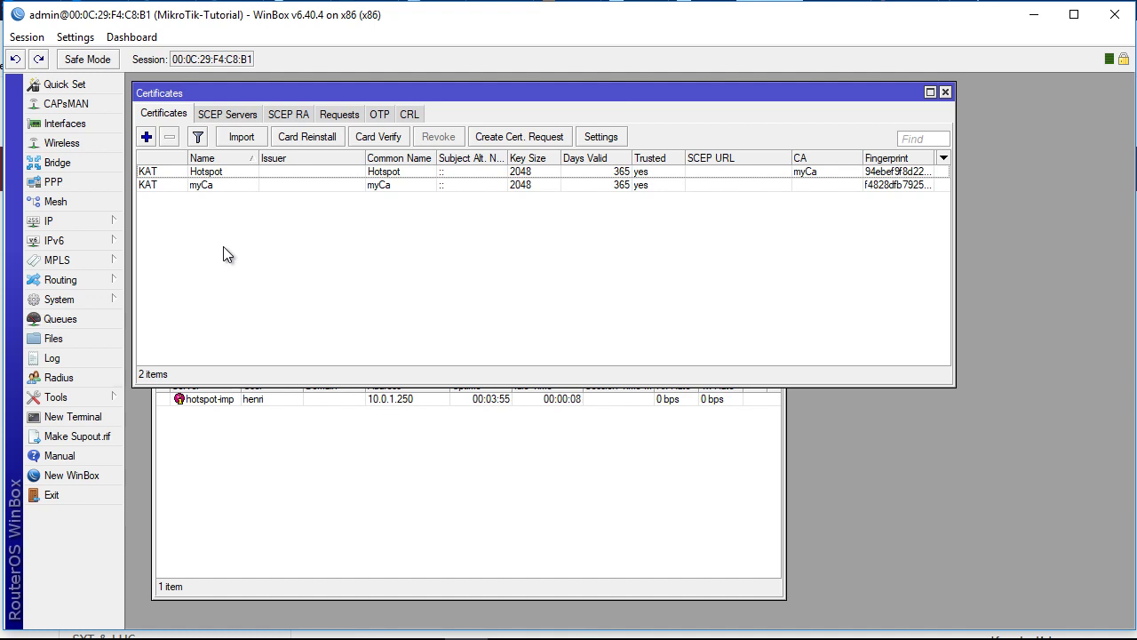
Browse the Hotspot user profiles, users and server profiles, and return to the list of Hotspot servers
click(318, 429)
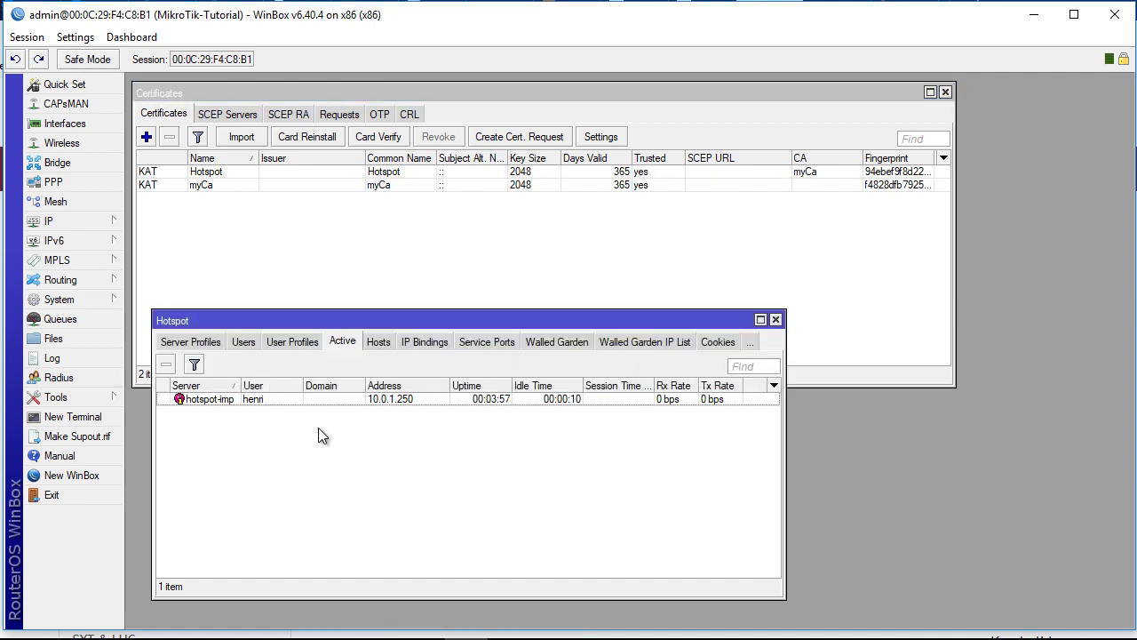
click(297, 343)
click(243, 343)
click(188, 342)
click(174, 341)
click(287, 496)
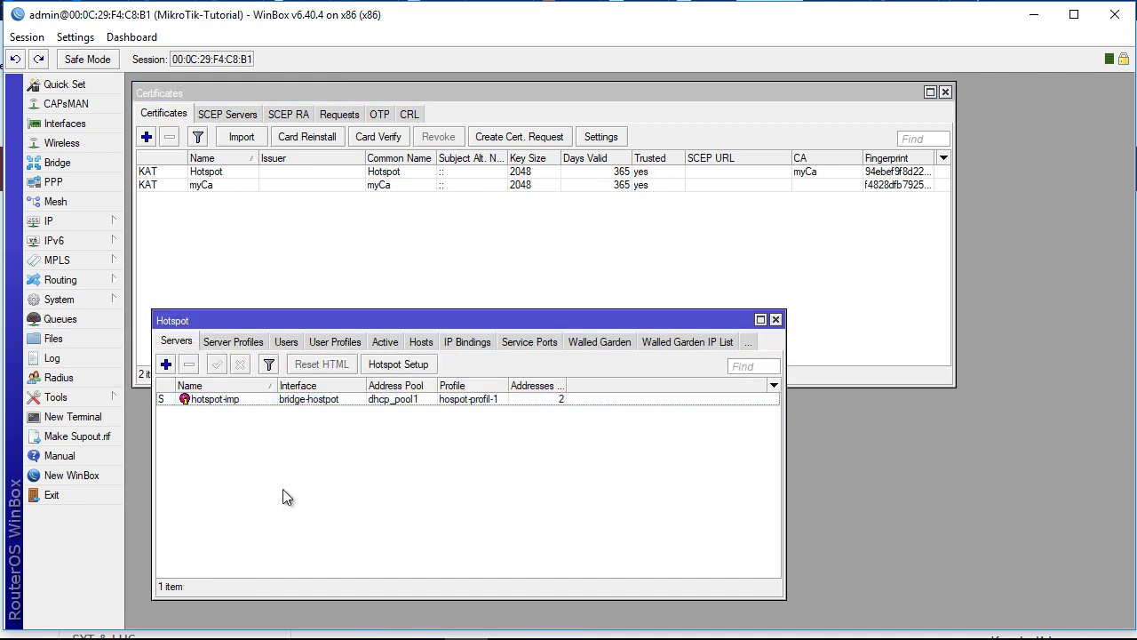